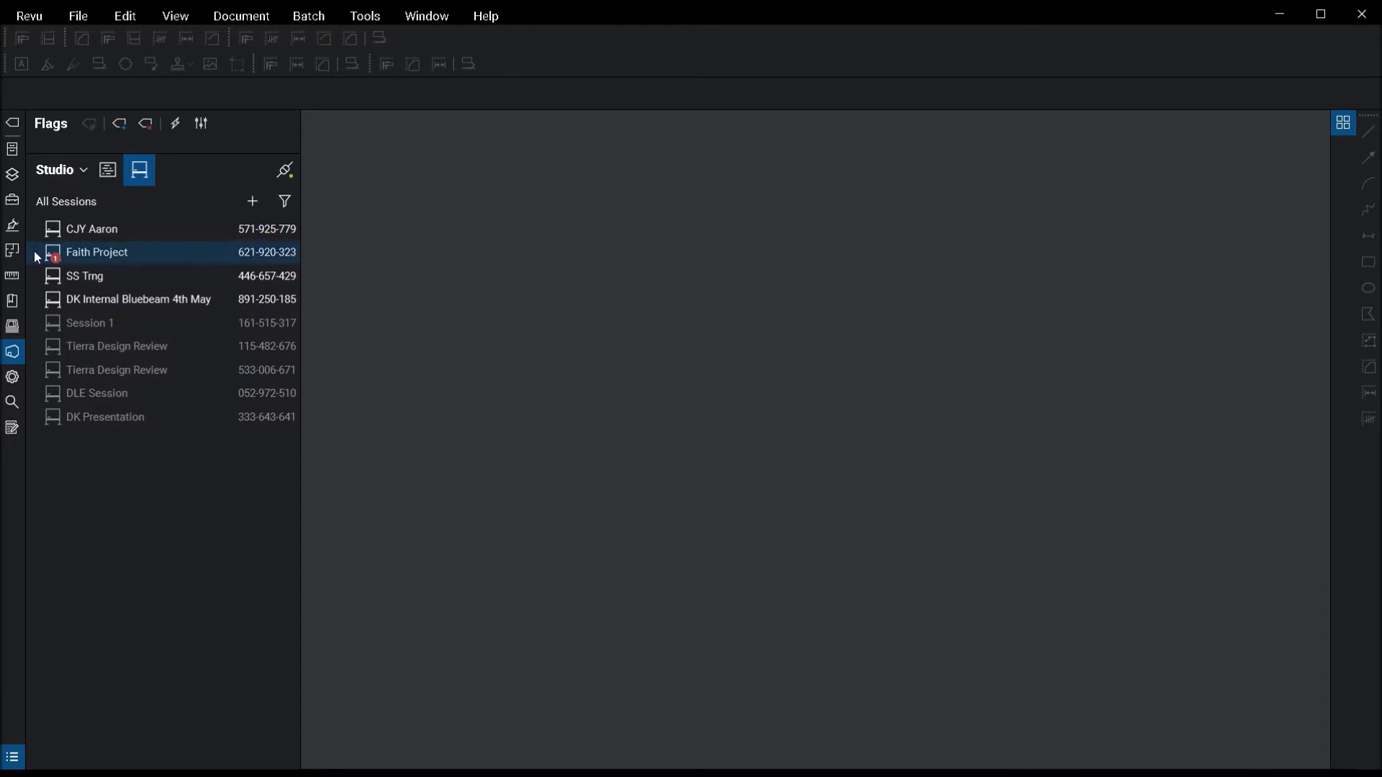
# Step: Display the Studio sessions list and look at its filtering and sorting options
pyautogui.click(13, 353)
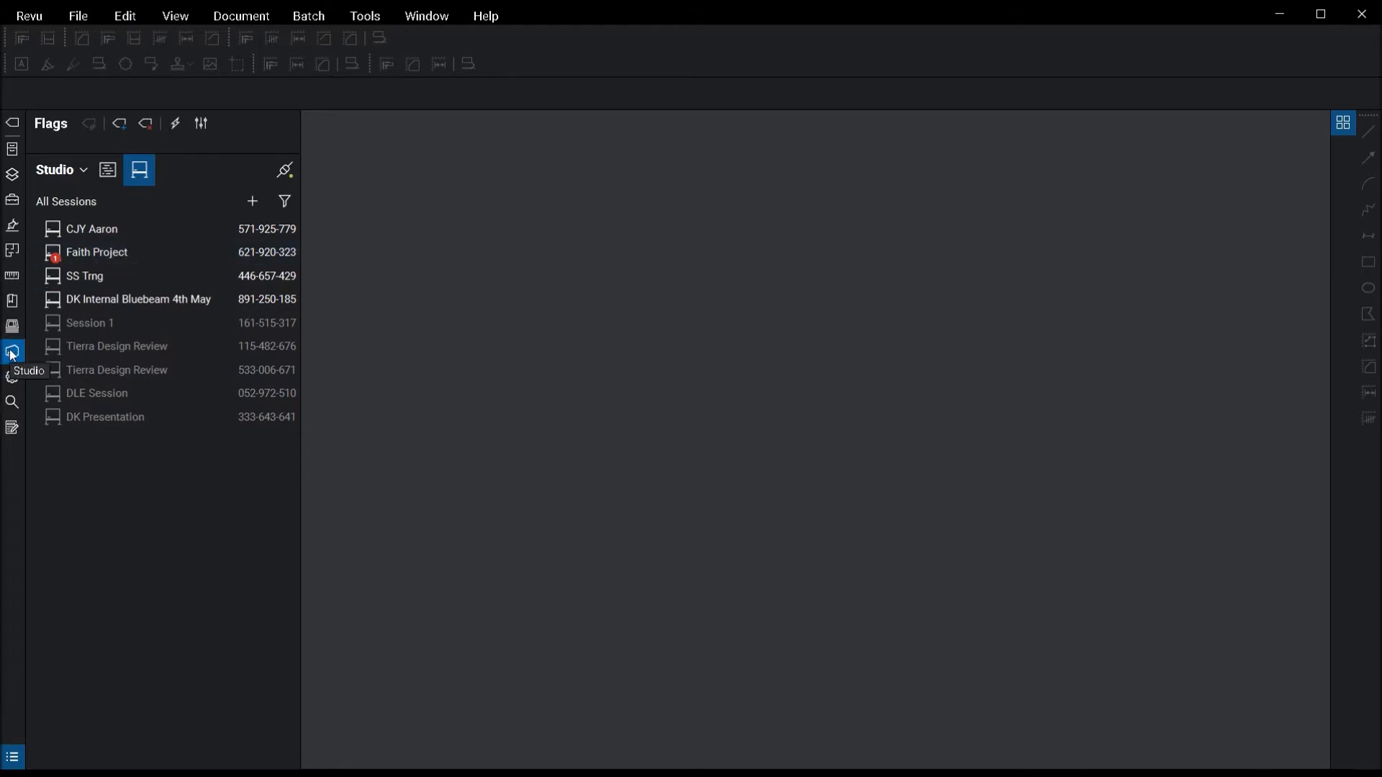
pyautogui.click(143, 178)
pyautogui.click(143, 177)
pyautogui.click(261, 205)
pyautogui.click(285, 201)
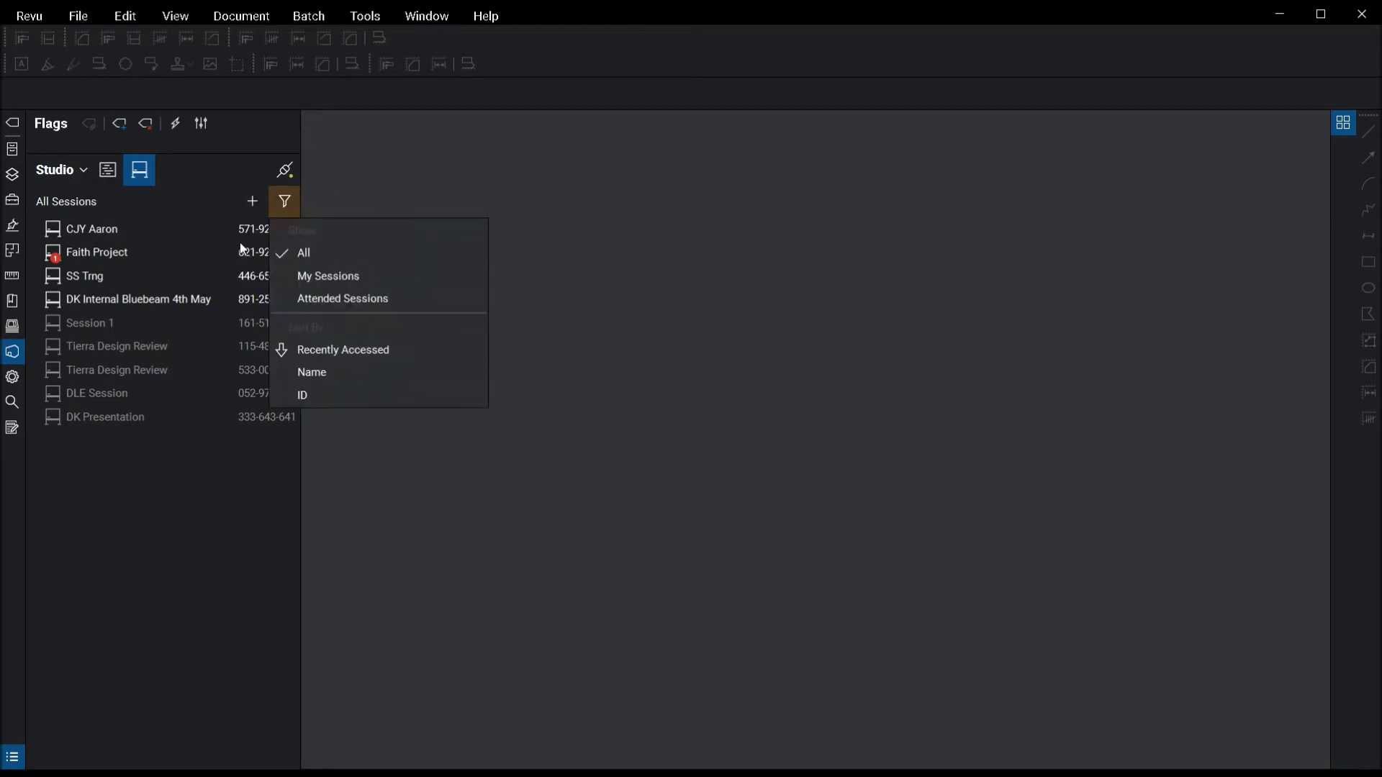
# Step: Review the name, permission, attendee restriction and expiry options for a new Studio session without creating one
pyautogui.click(254, 201)
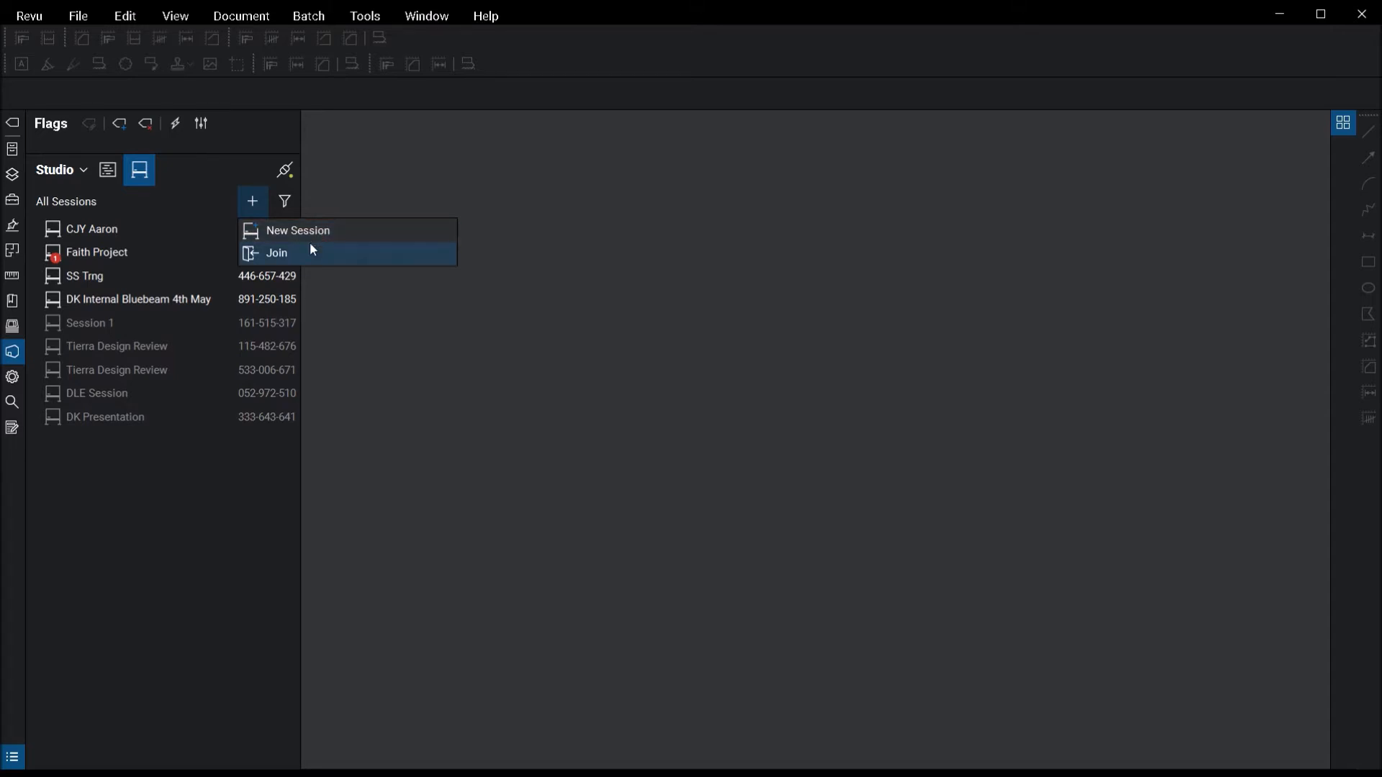
pyautogui.click(322, 230)
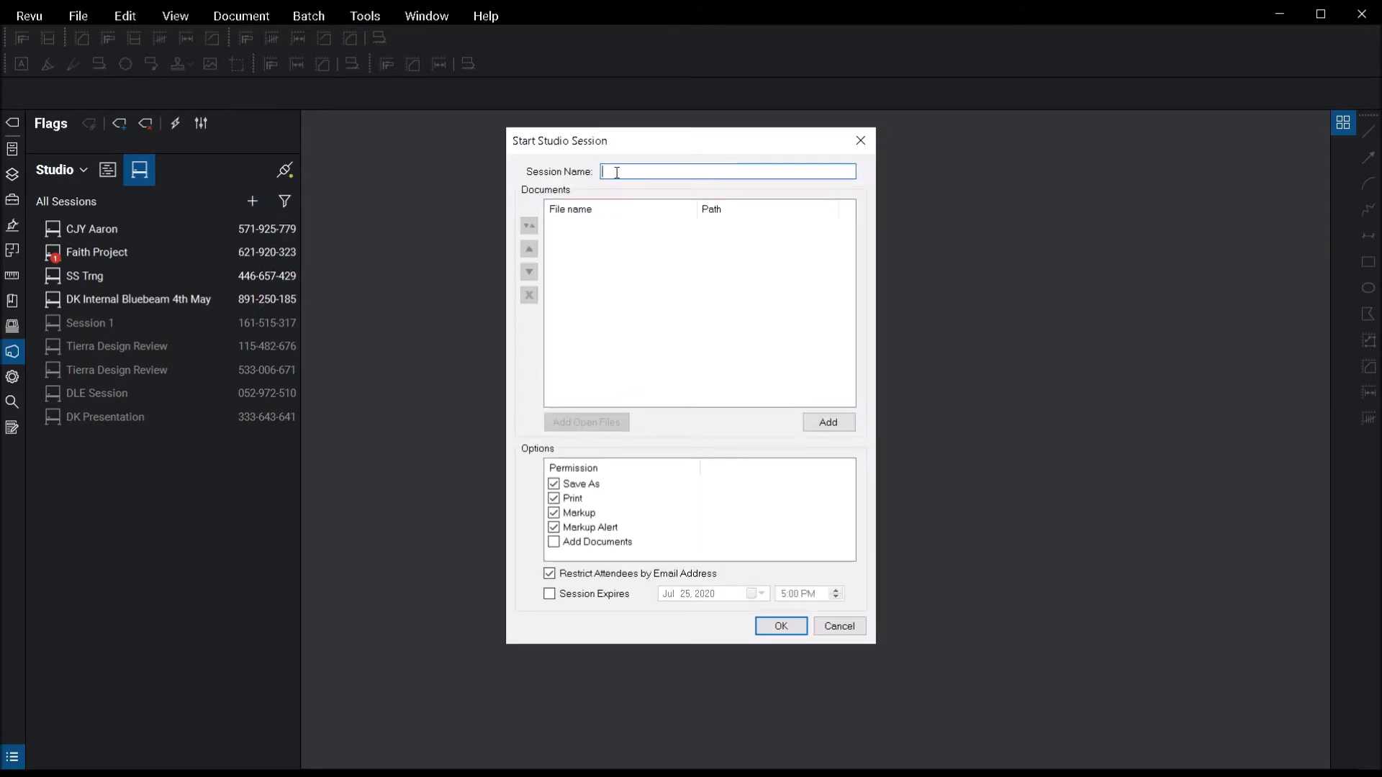
pyautogui.click(617, 171)
pyautogui.click(280, 234)
pyautogui.click(564, 579)
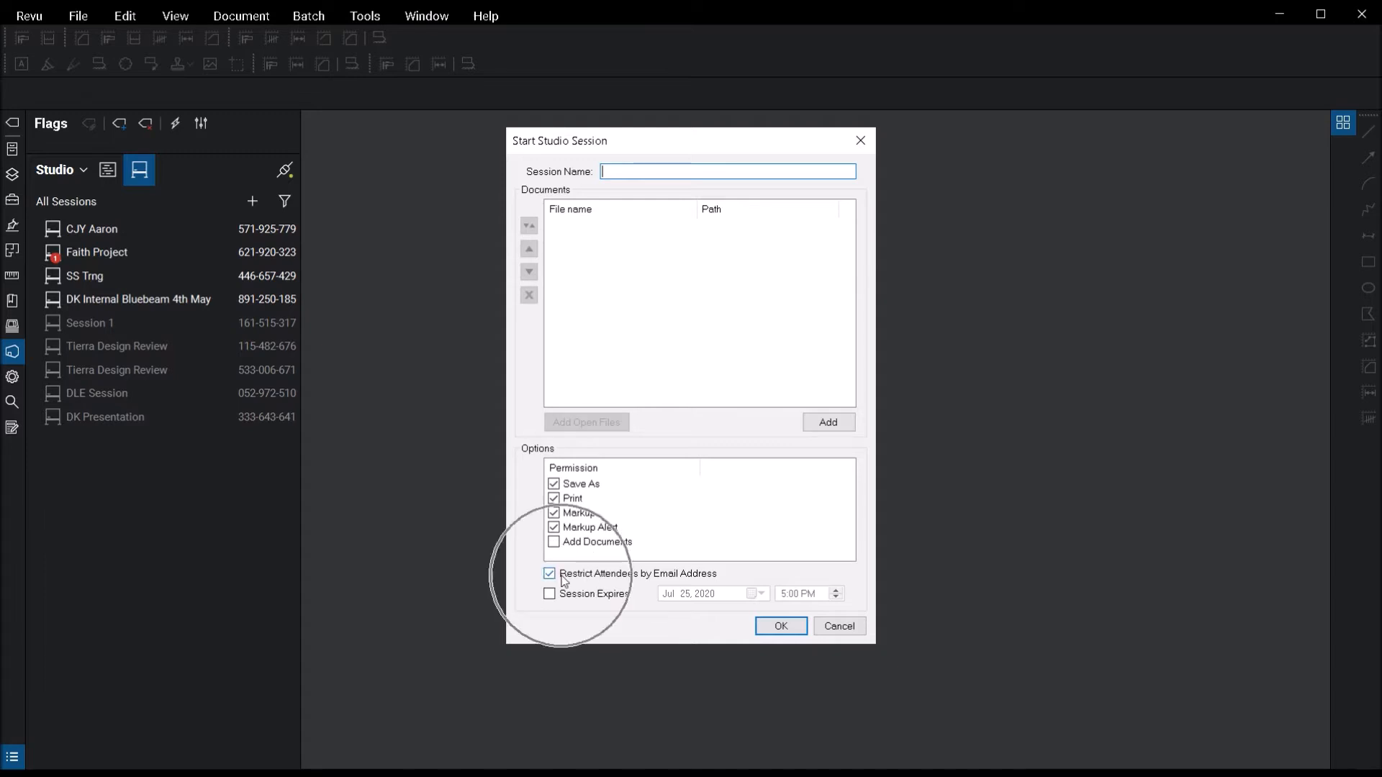
pyautogui.click(566, 597)
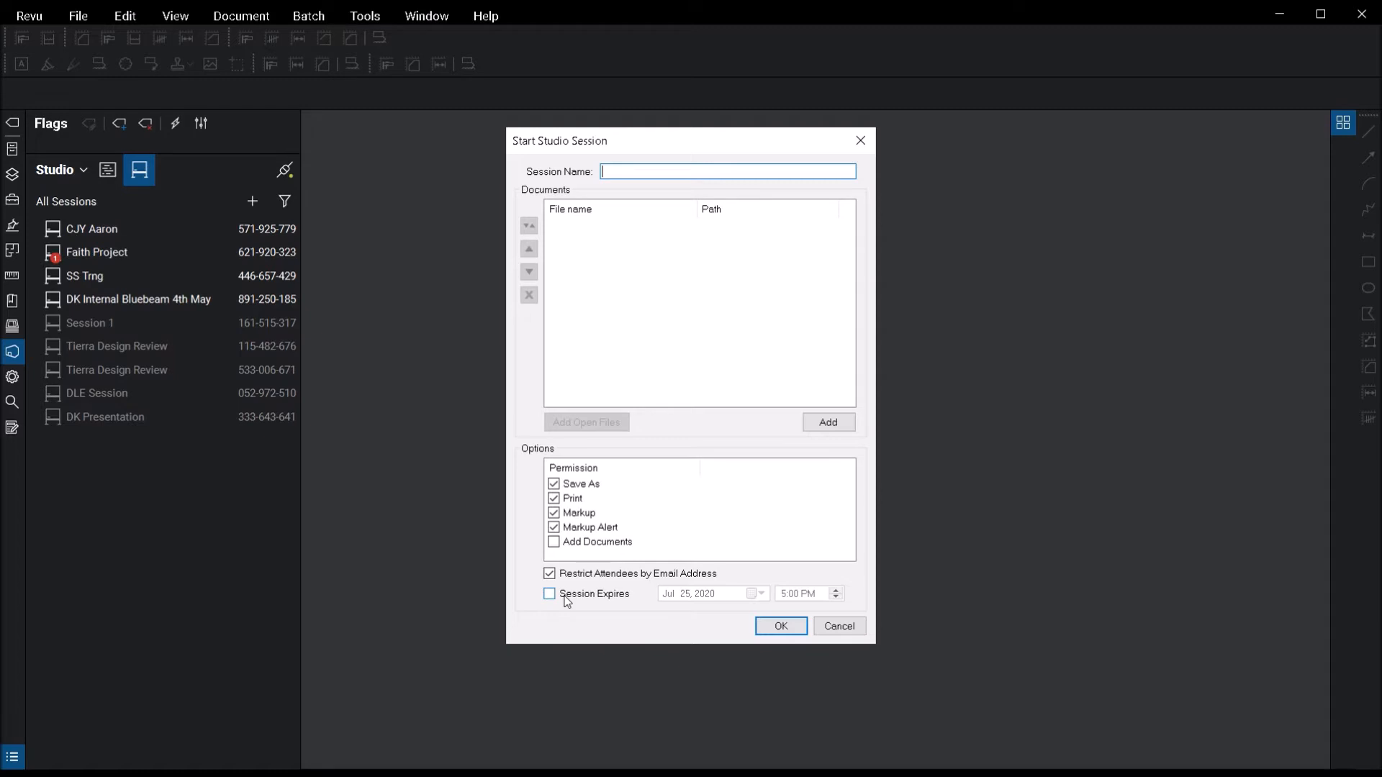
pyautogui.click(839, 626)
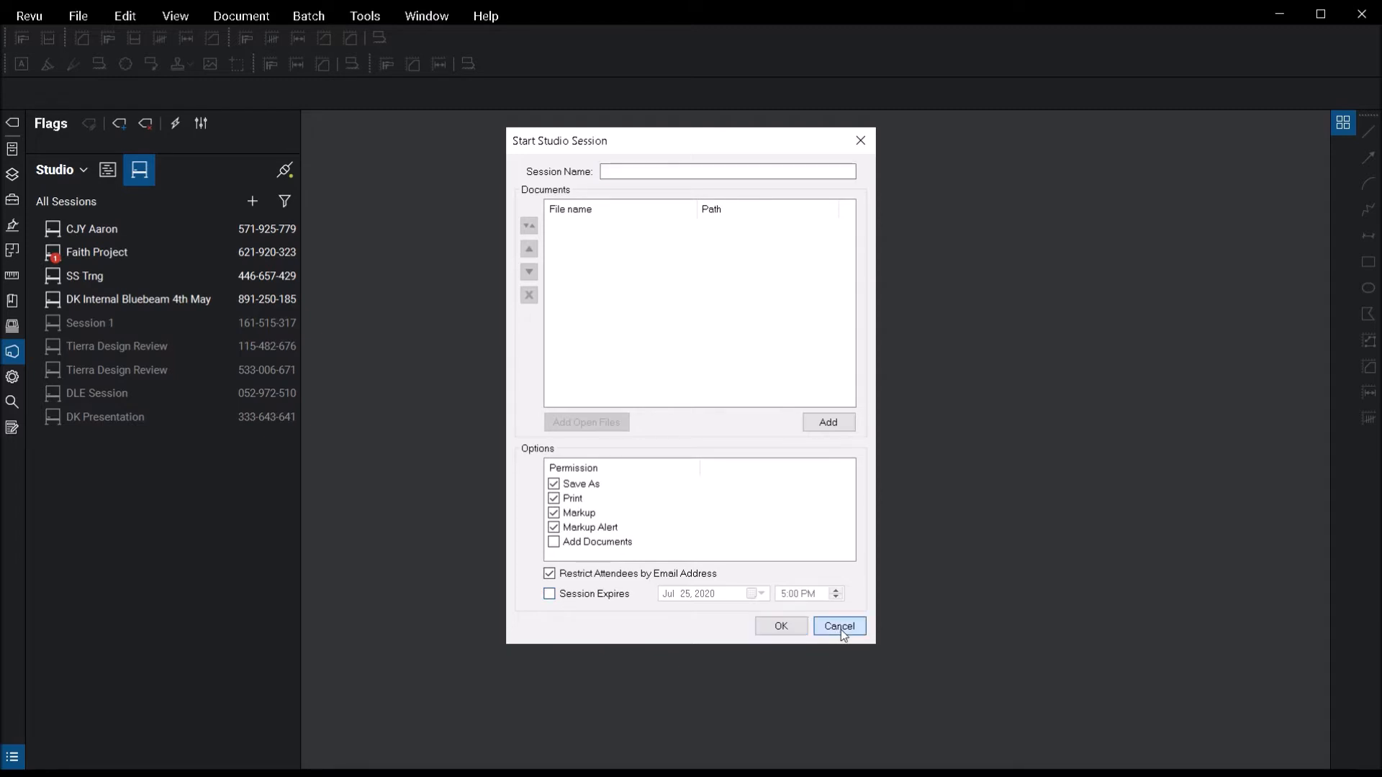
# Step: Join the first session in the Studio sessions list and bring up its Drawing 1 floor plan
pyautogui.doubleClick(101, 229)
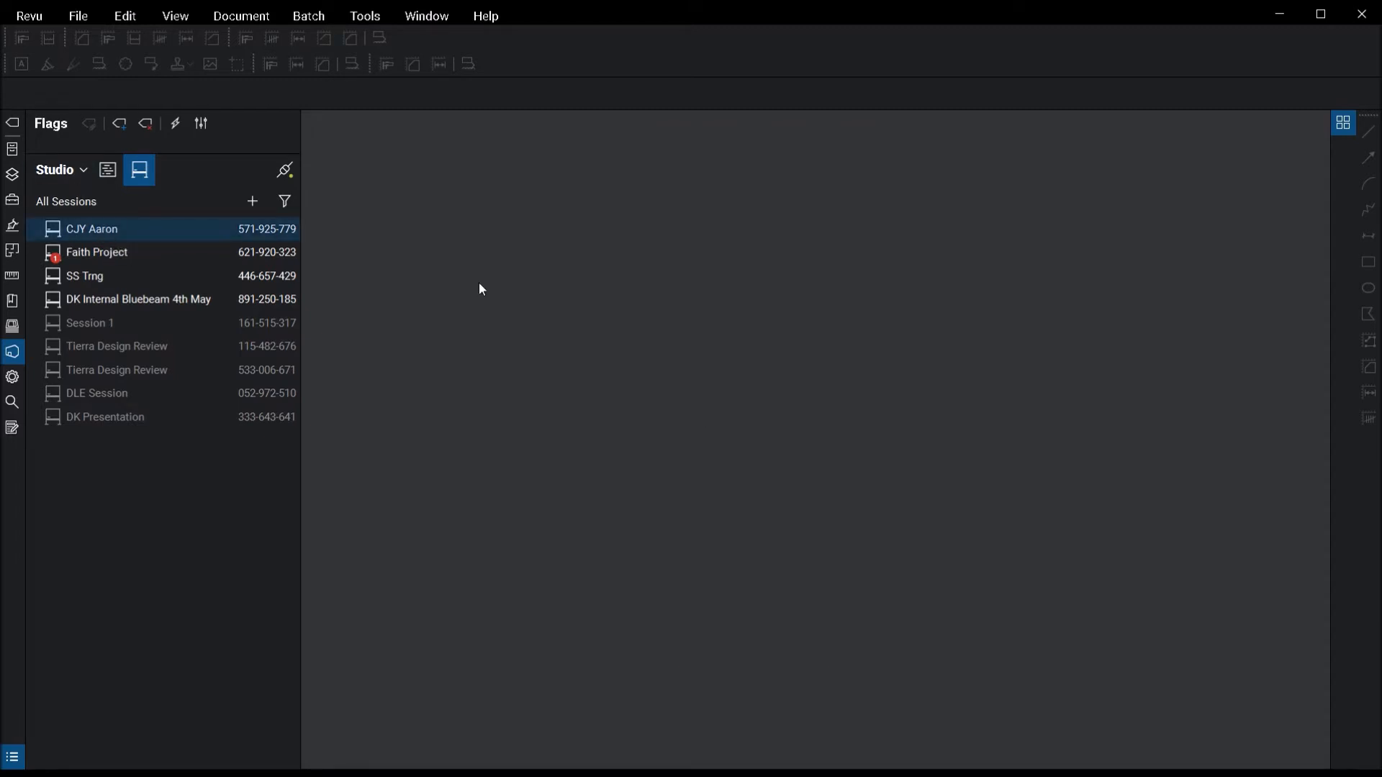
pyautogui.scroll(-3, 725, 439)
pyautogui.scroll(1, 666, 421)
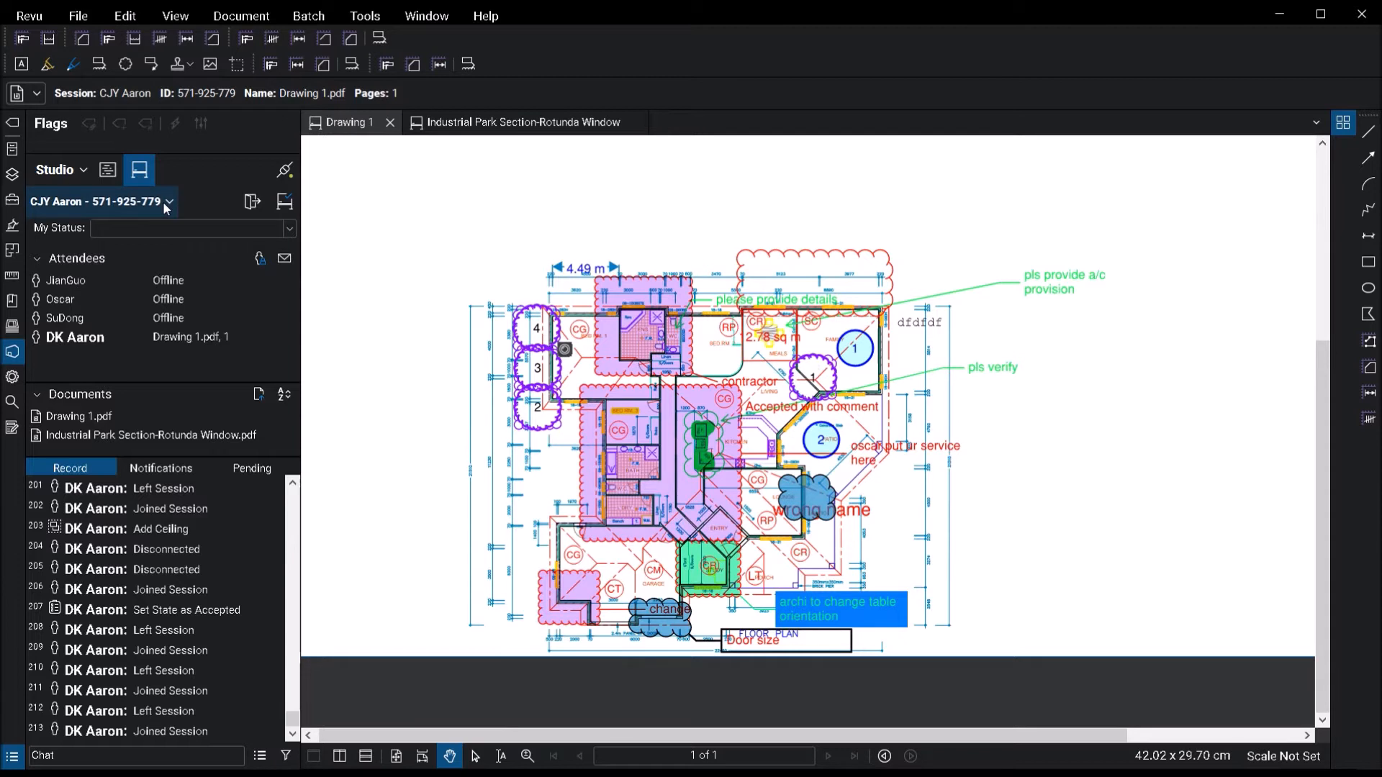
# Step: Open the session settings and examine the general details, the attendee access list and the selectable attendee groups
pyautogui.click(138, 203)
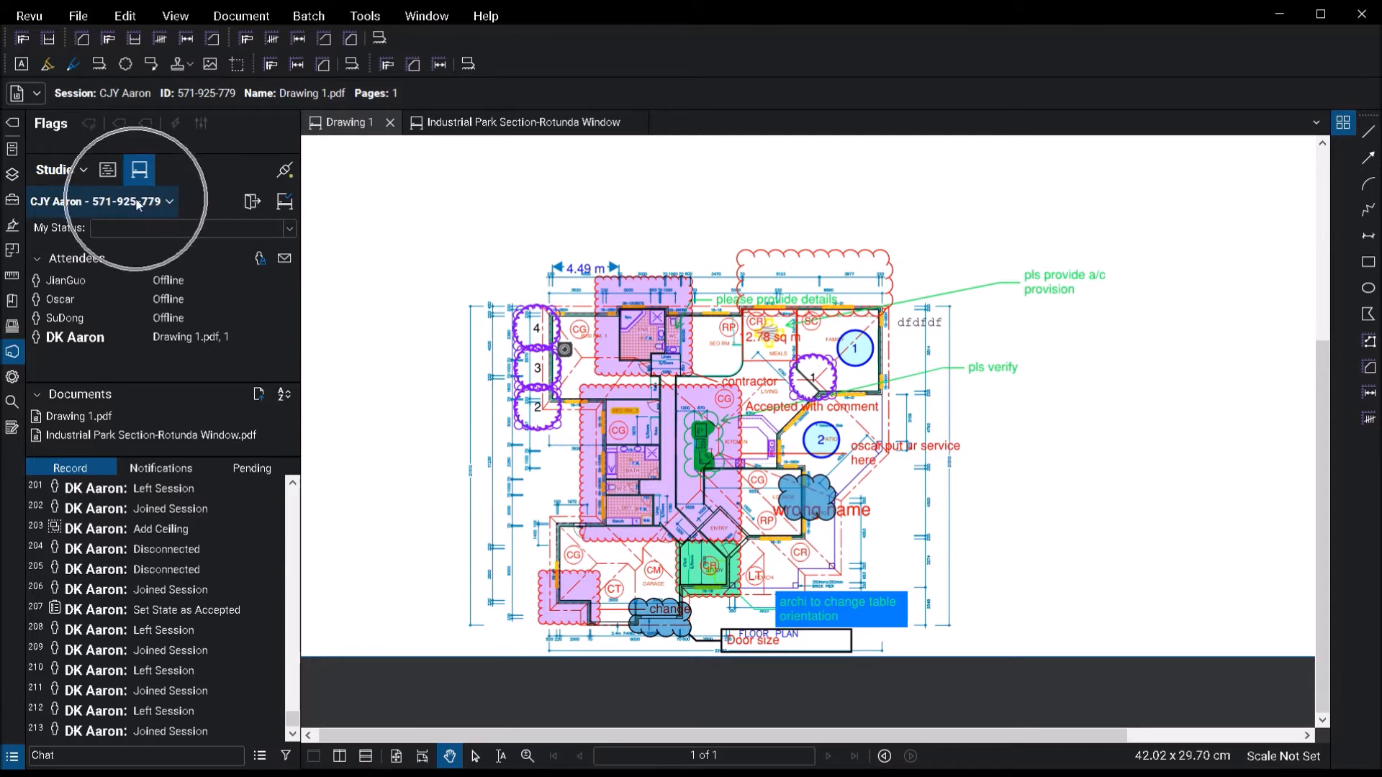
pyautogui.click(92, 230)
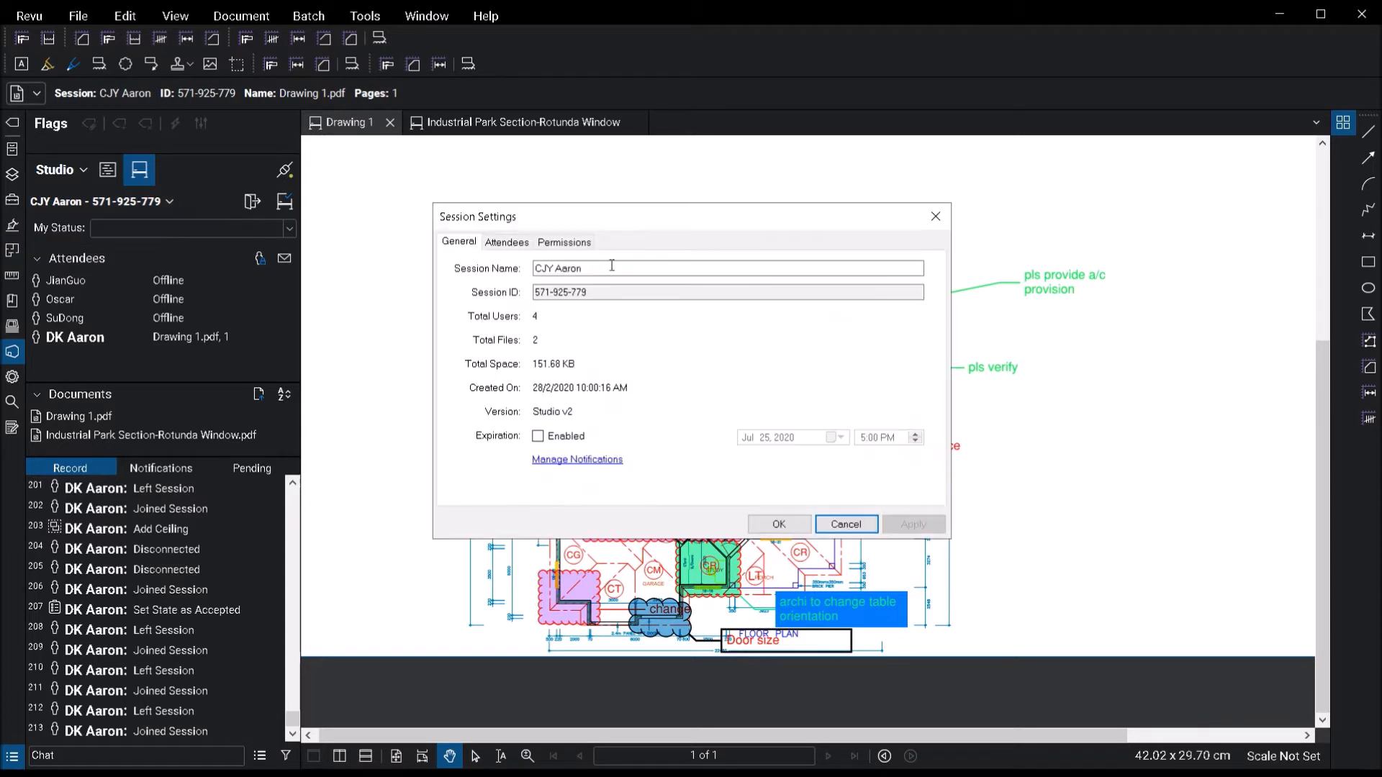
pyautogui.click(509, 247)
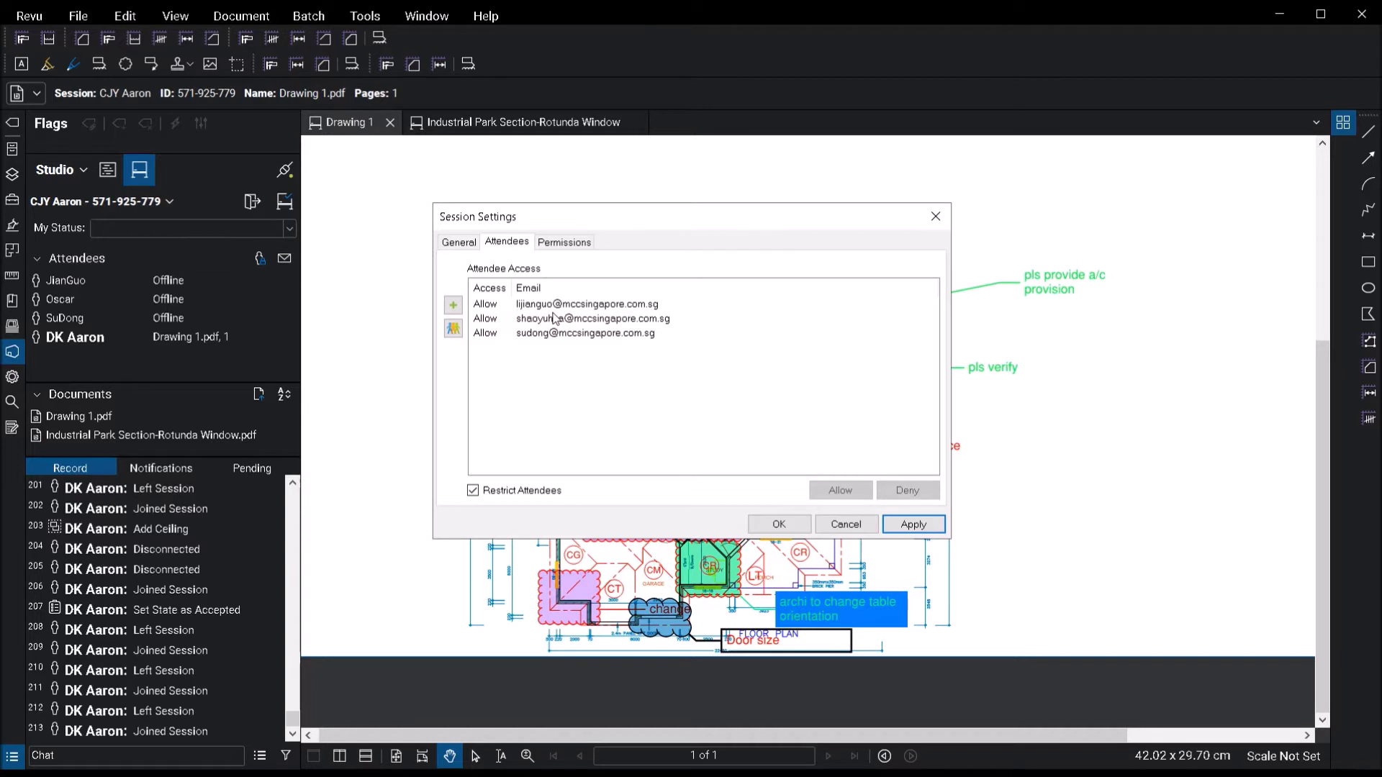
pyautogui.click(461, 331)
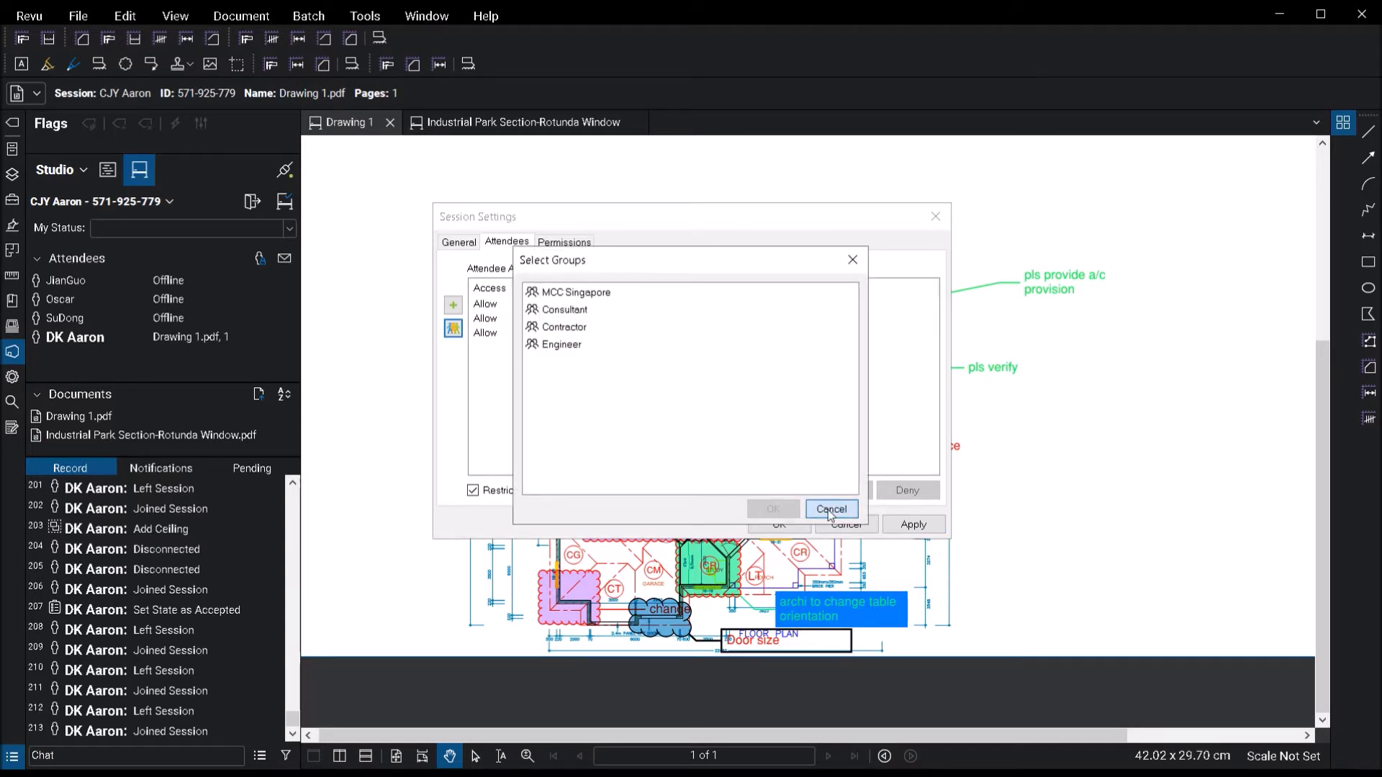
pyautogui.click(831, 509)
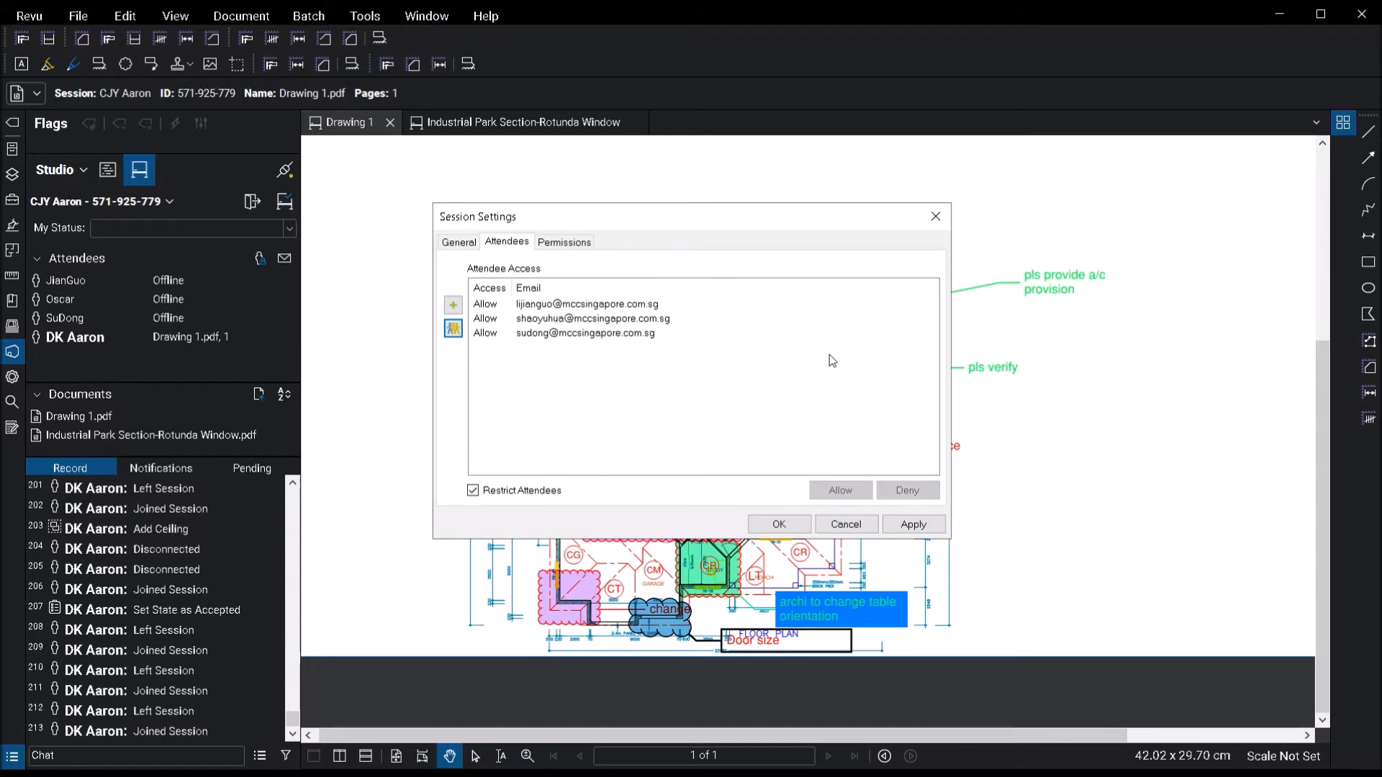
# Step: Examine the permissions applied to the session's attendees and close the session settings
pyautogui.click(563, 242)
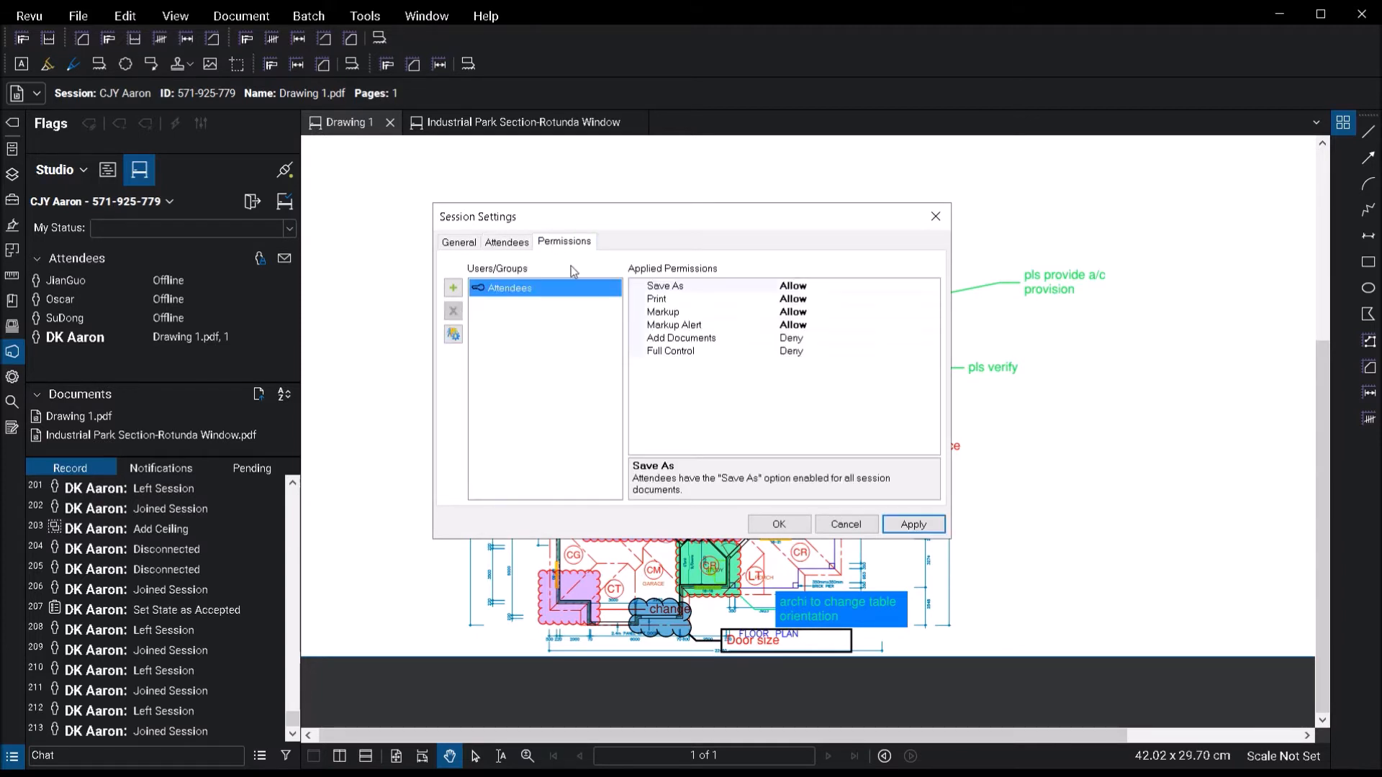
pyautogui.press('ctrl')
pyautogui.press('ctrl')
pyautogui.click(947, 217)
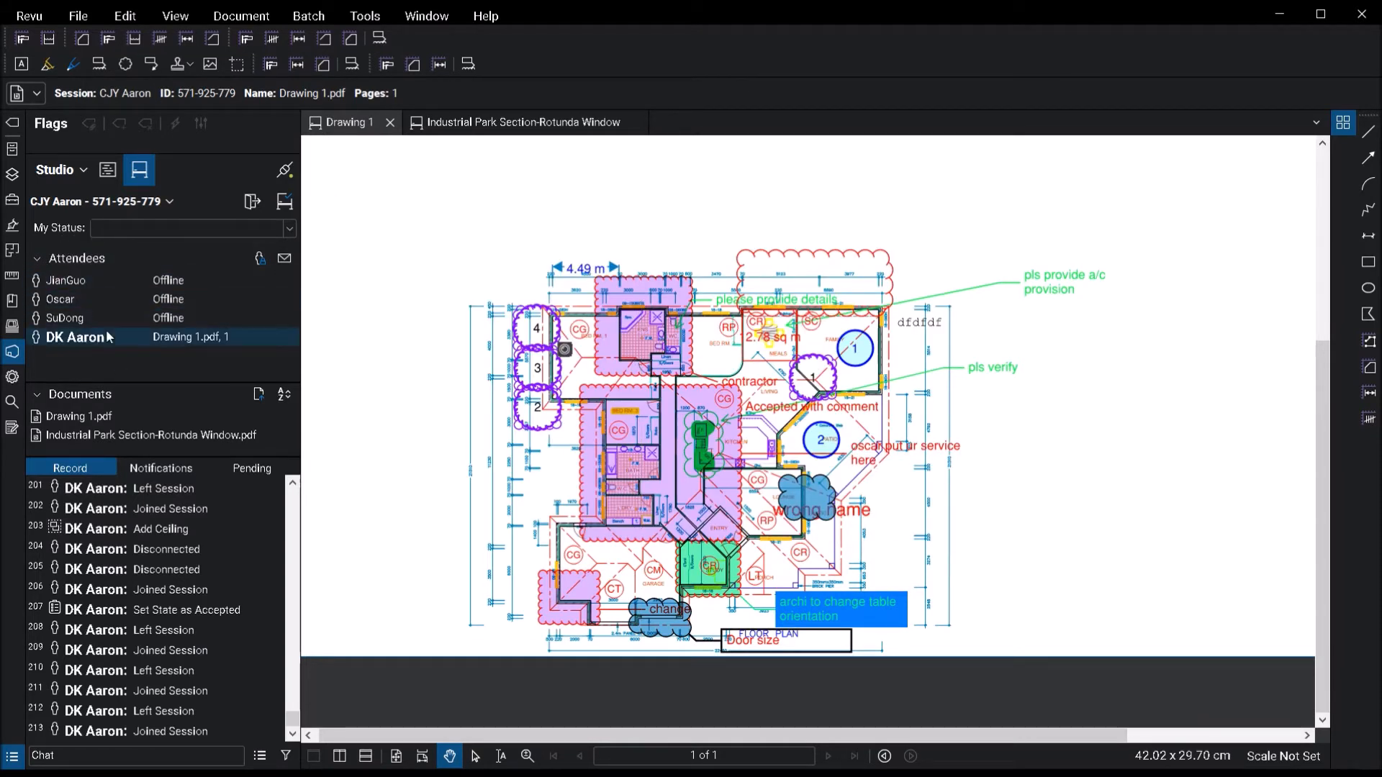
# Step: View the session invitation form, and review the access entries of the individual attendees
pyautogui.click(284, 260)
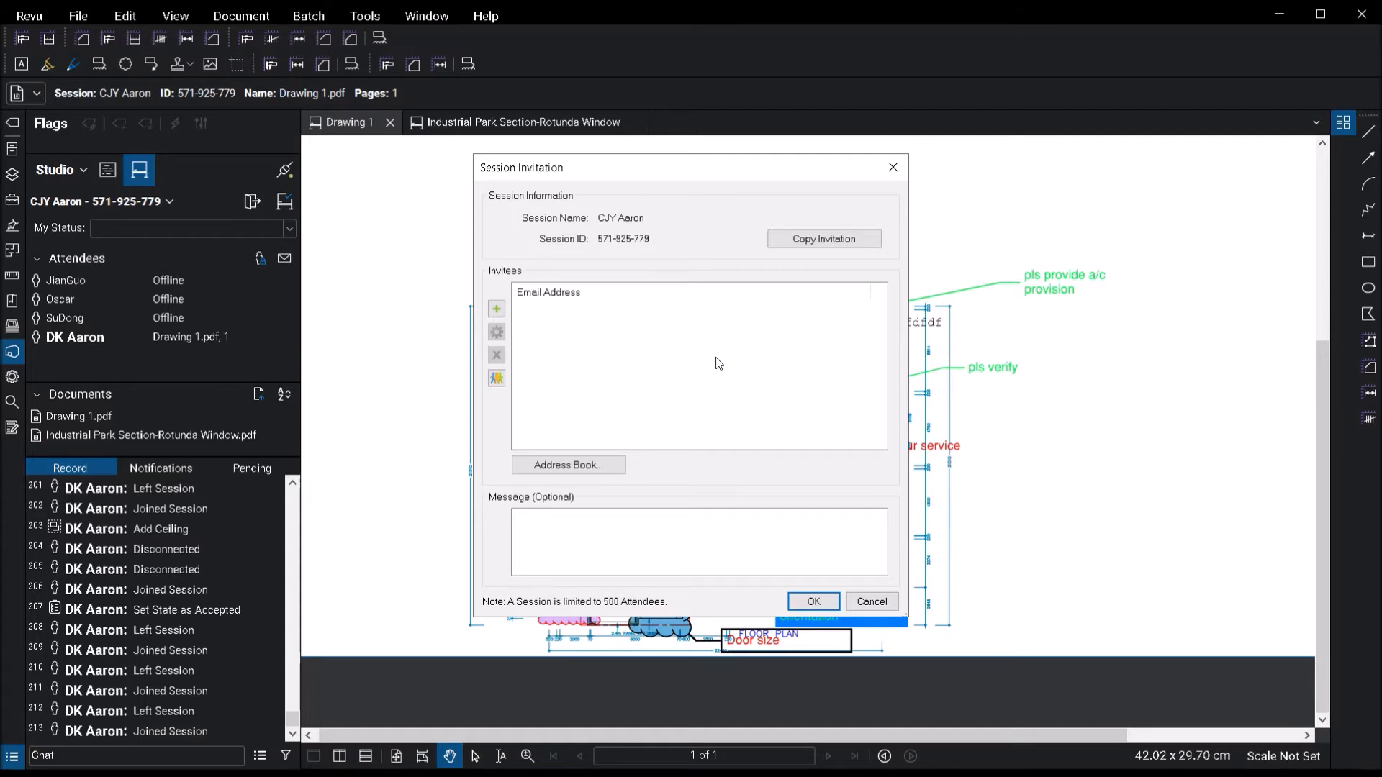
pyautogui.click(870, 603)
pyautogui.click(256, 261)
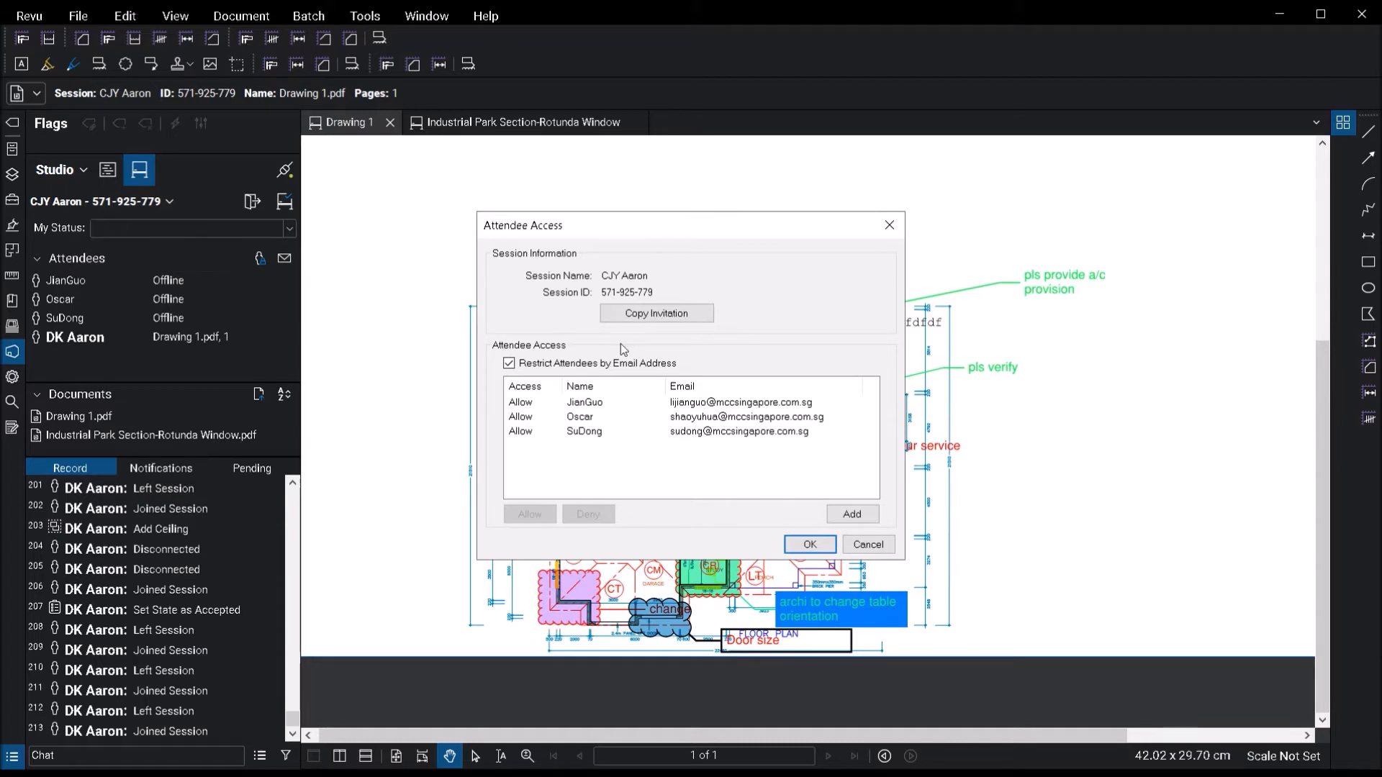
pyautogui.click(712, 416)
pyautogui.click(706, 426)
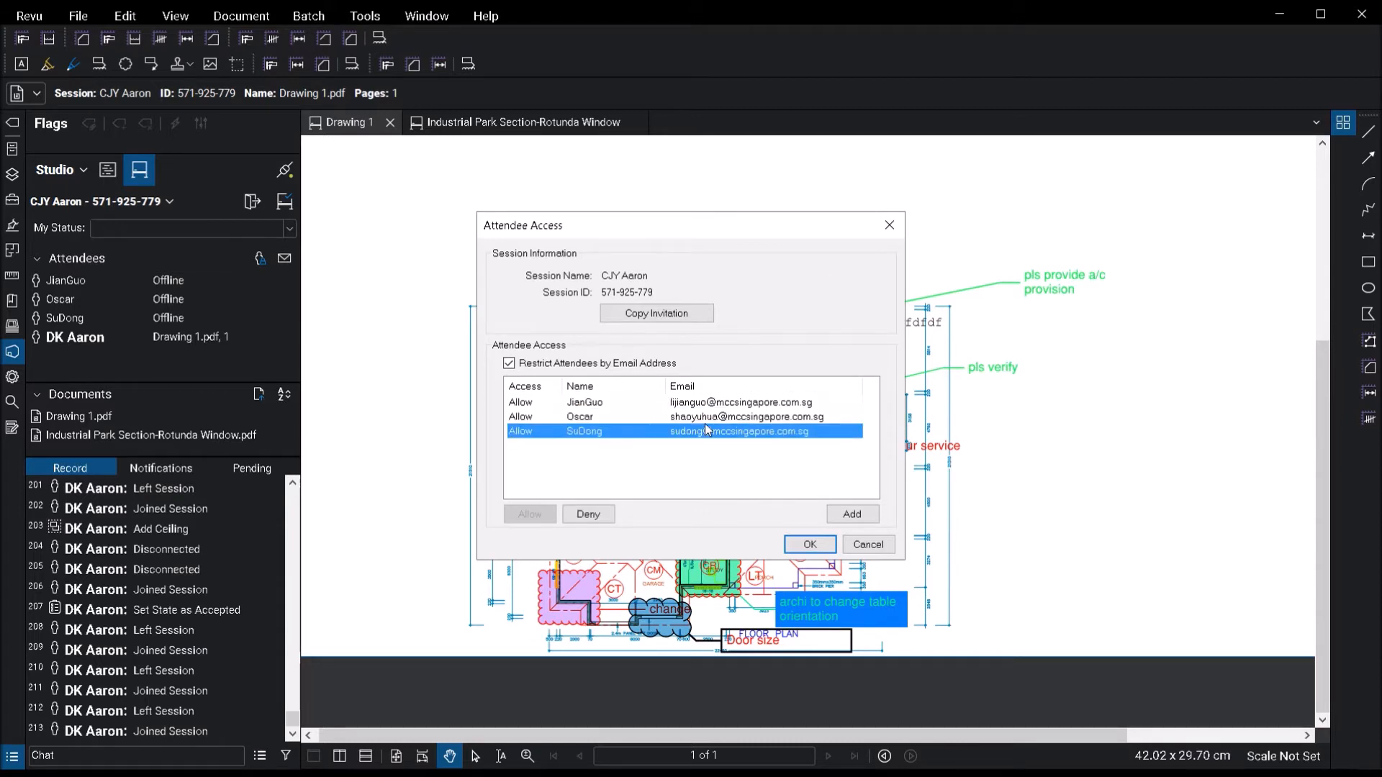
pyautogui.click(722, 401)
pyautogui.click(718, 417)
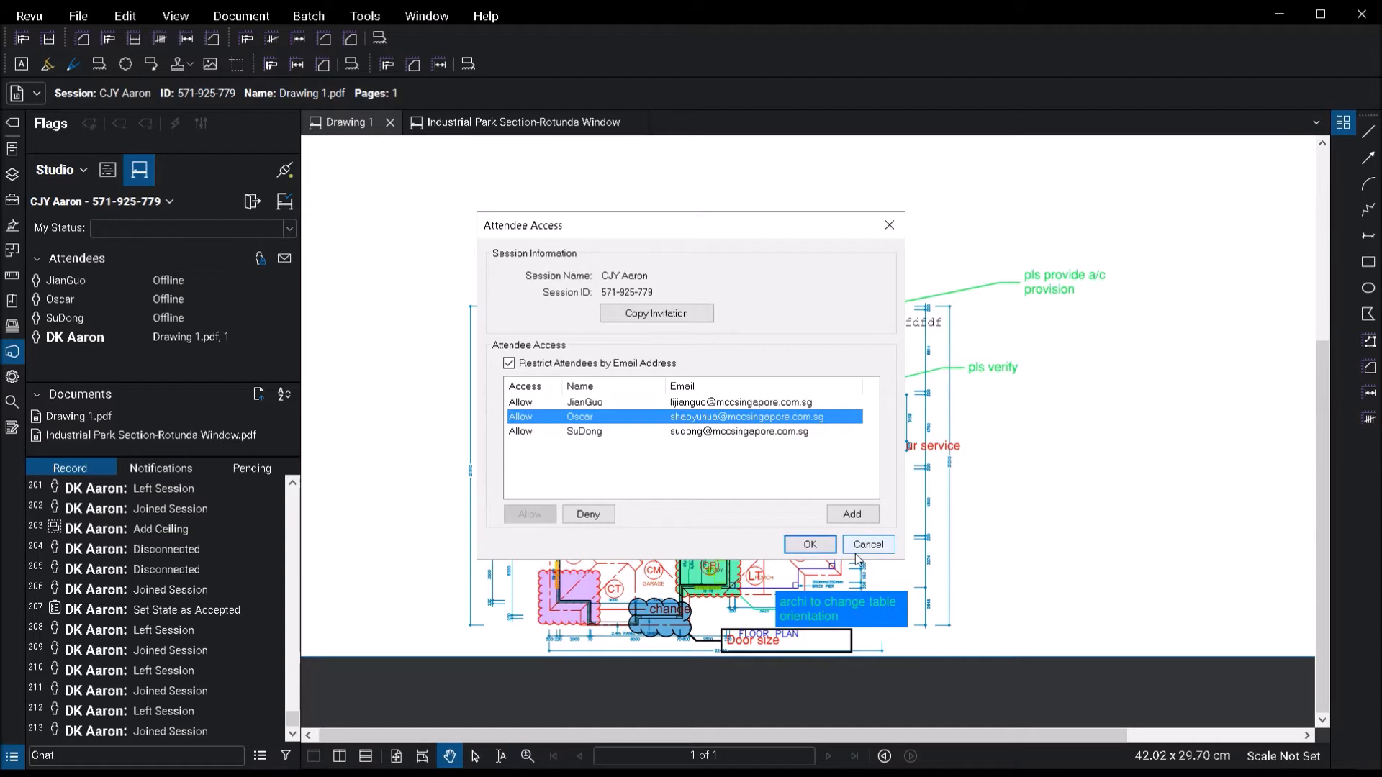
pyautogui.click(810, 544)
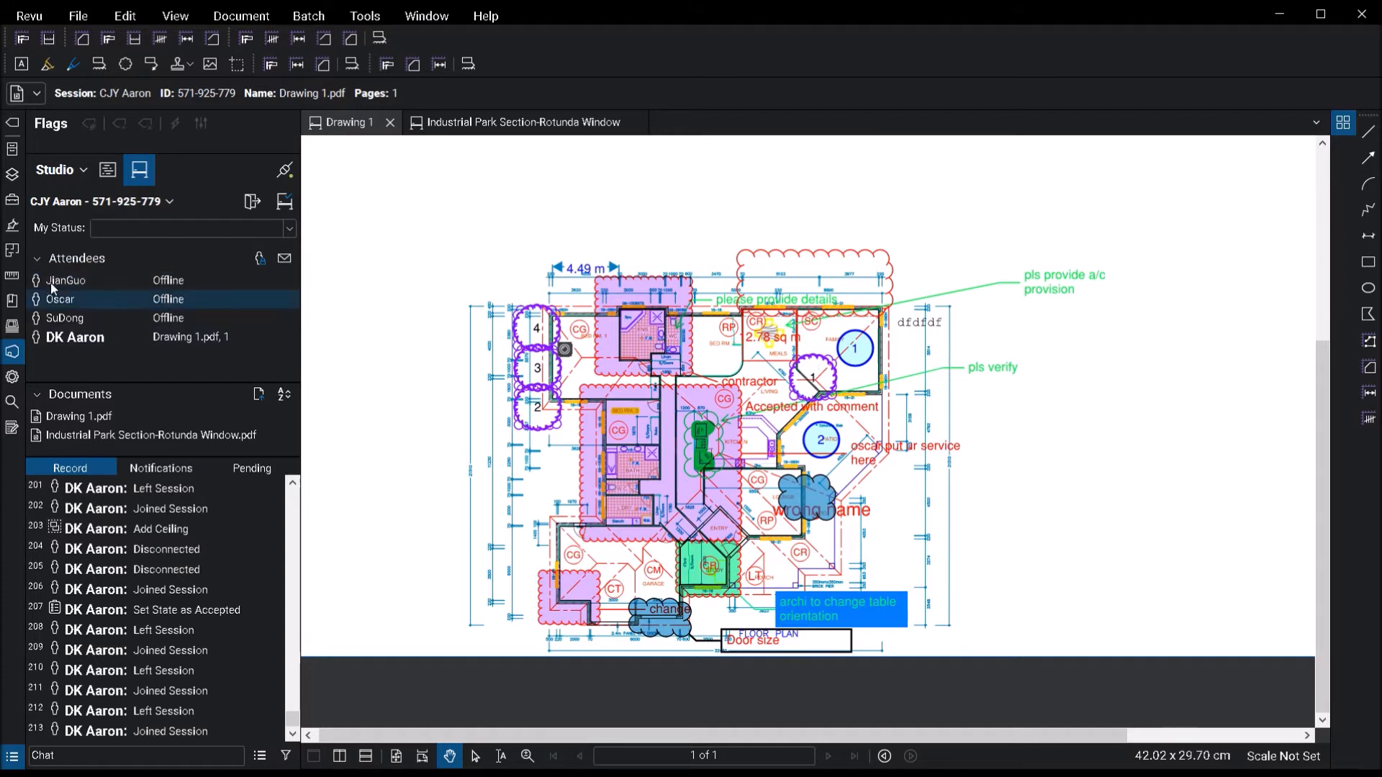
# Step: Enlarge the Documents section of the Studio session
pyautogui.moveTo(122, 382); pyautogui.dragTo(124, 356)
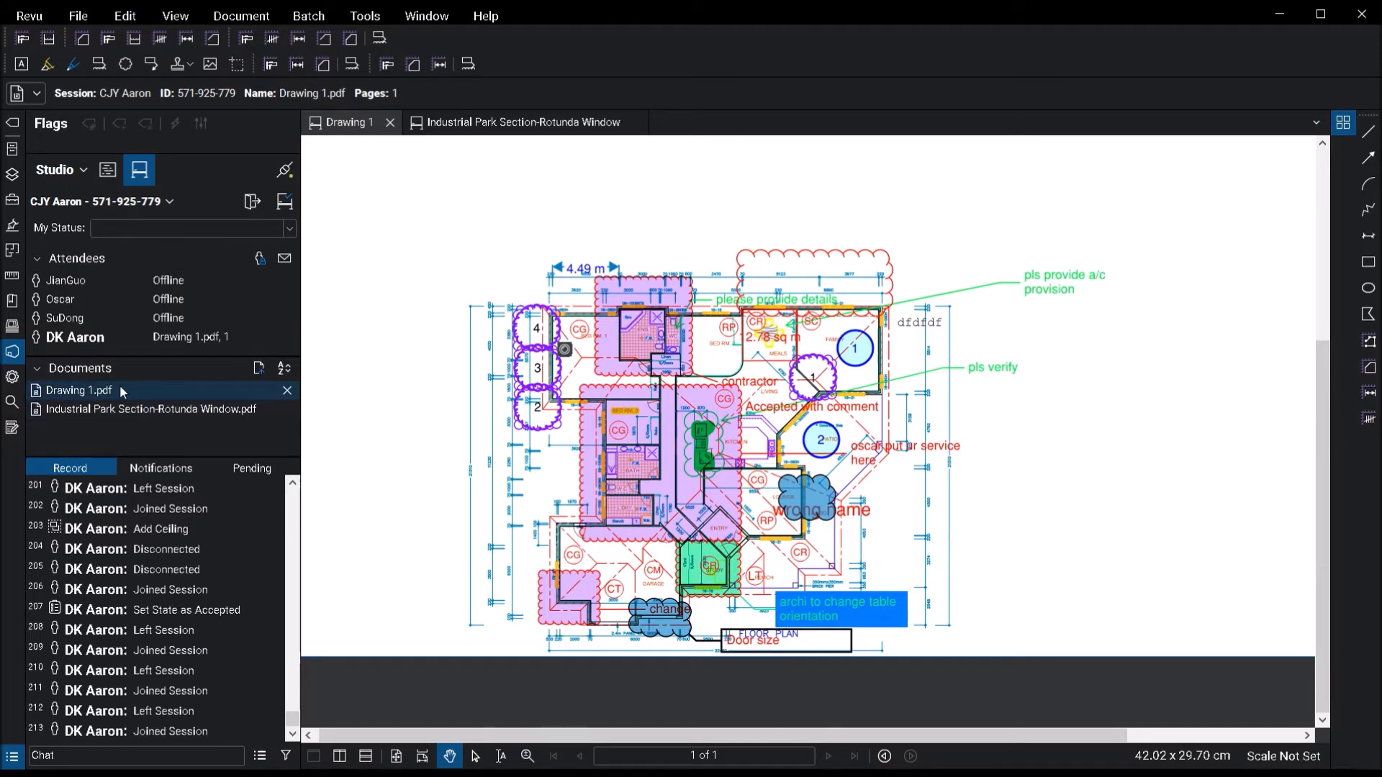
pyautogui.click(445, 128)
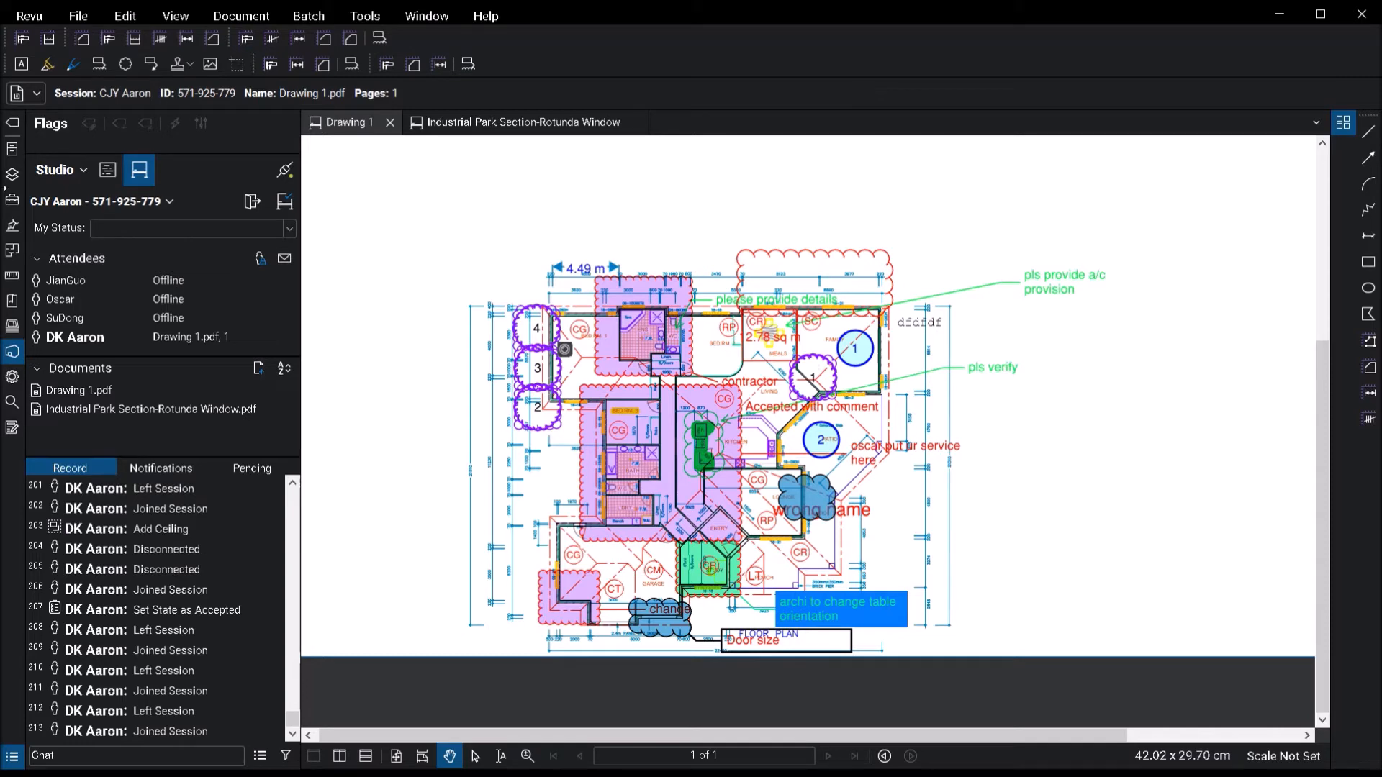
# Step: Show the Architect Review, Contractor Review and Engineer Review tool sets in the Tool Chest
pyautogui.click(12, 199)
pyautogui.click(39, 478)
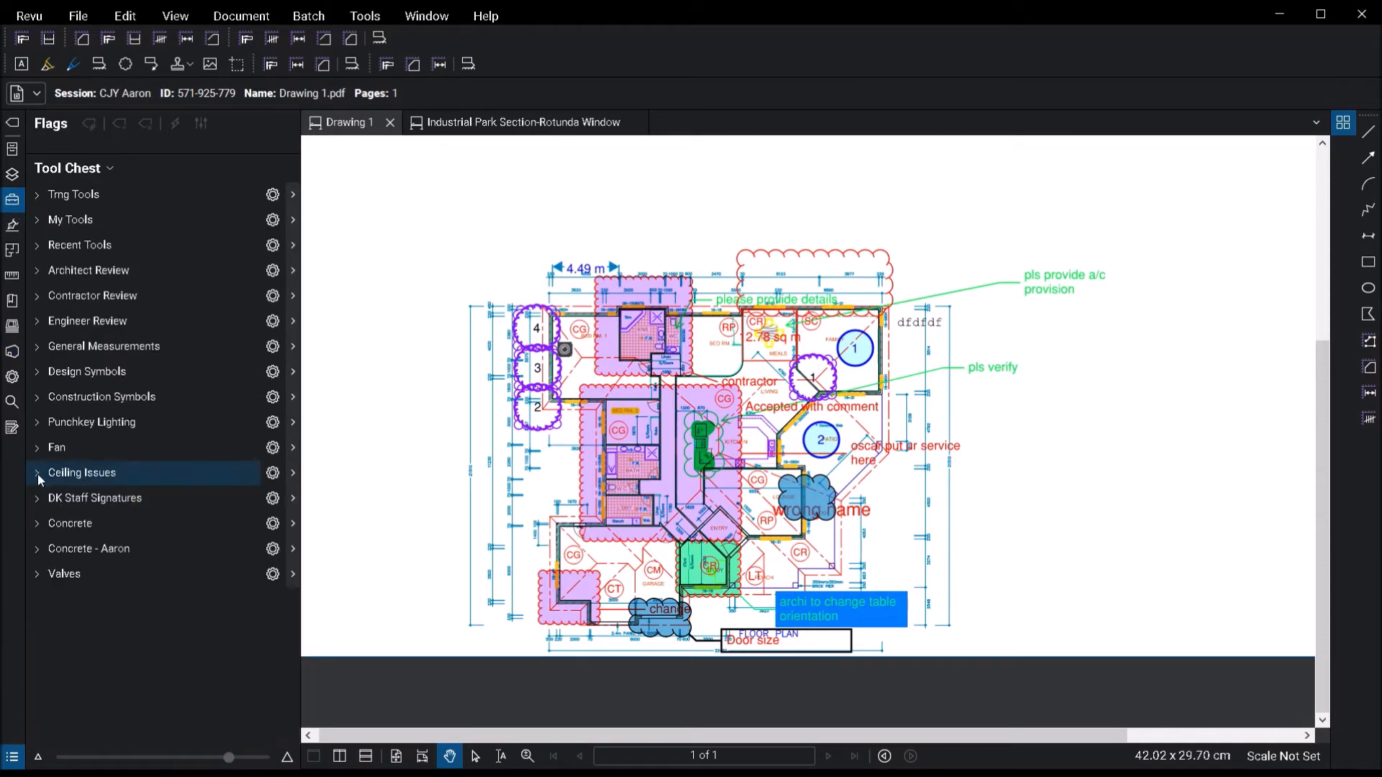
pyautogui.click(37, 270)
pyautogui.click(38, 397)
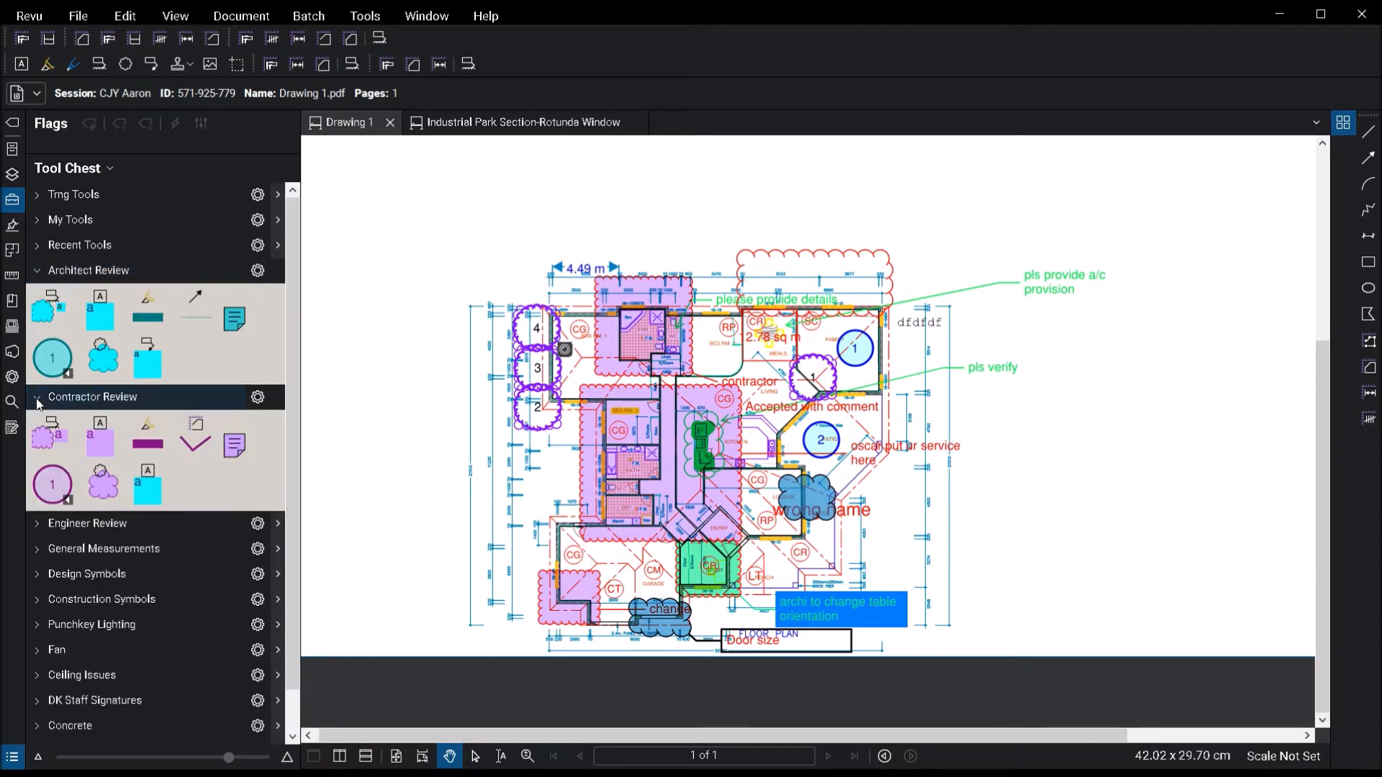
pyautogui.click(37, 523)
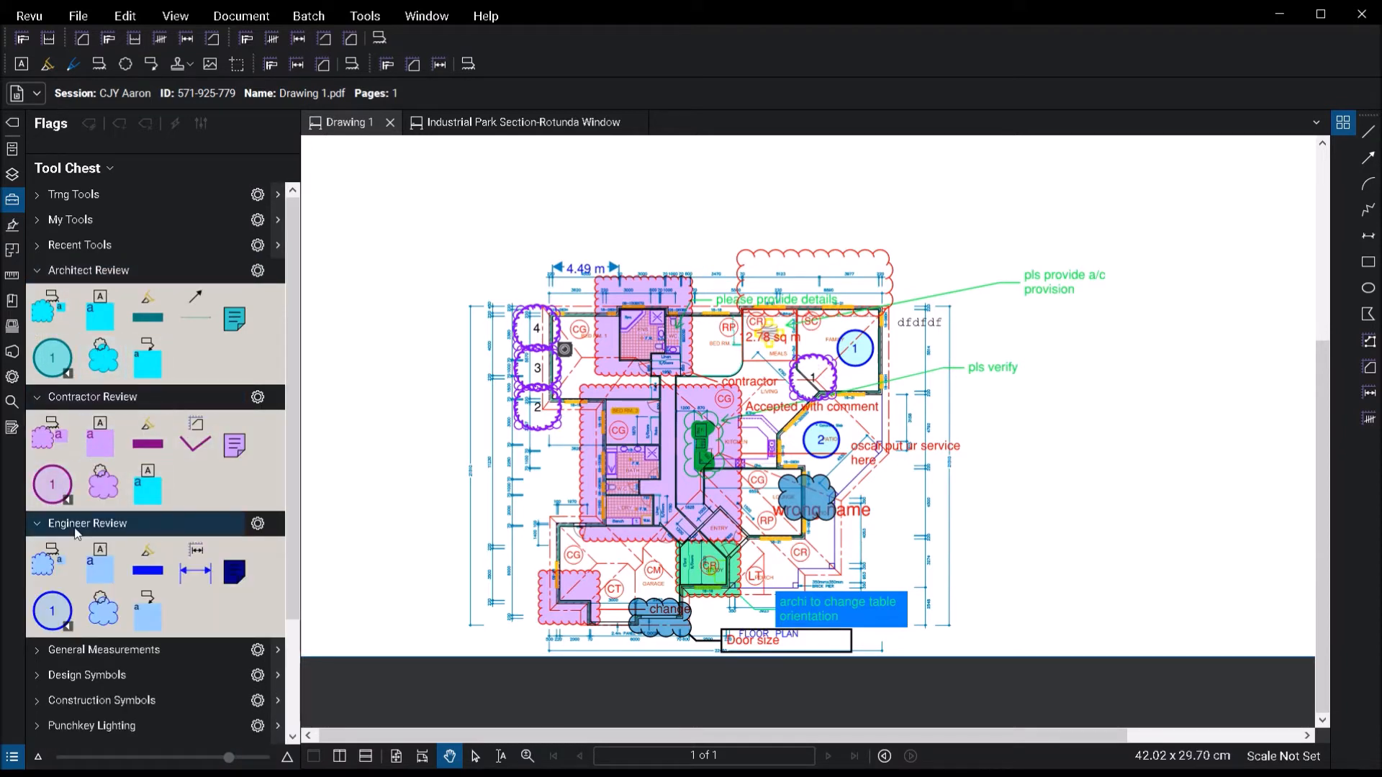
# Step: Return to the Studio session and look back through the record of attendee activity
pyautogui.click(11, 351)
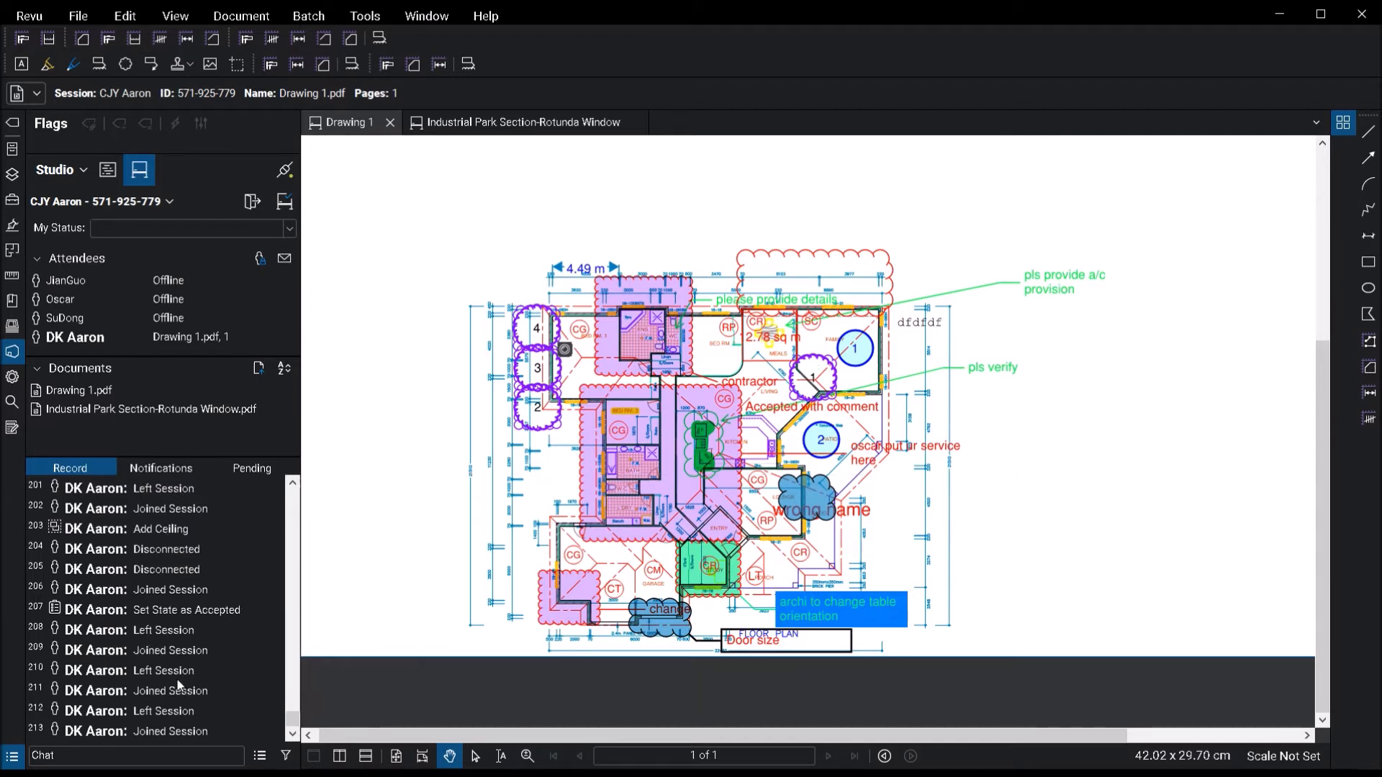
pyautogui.scroll(15, 174, 675)
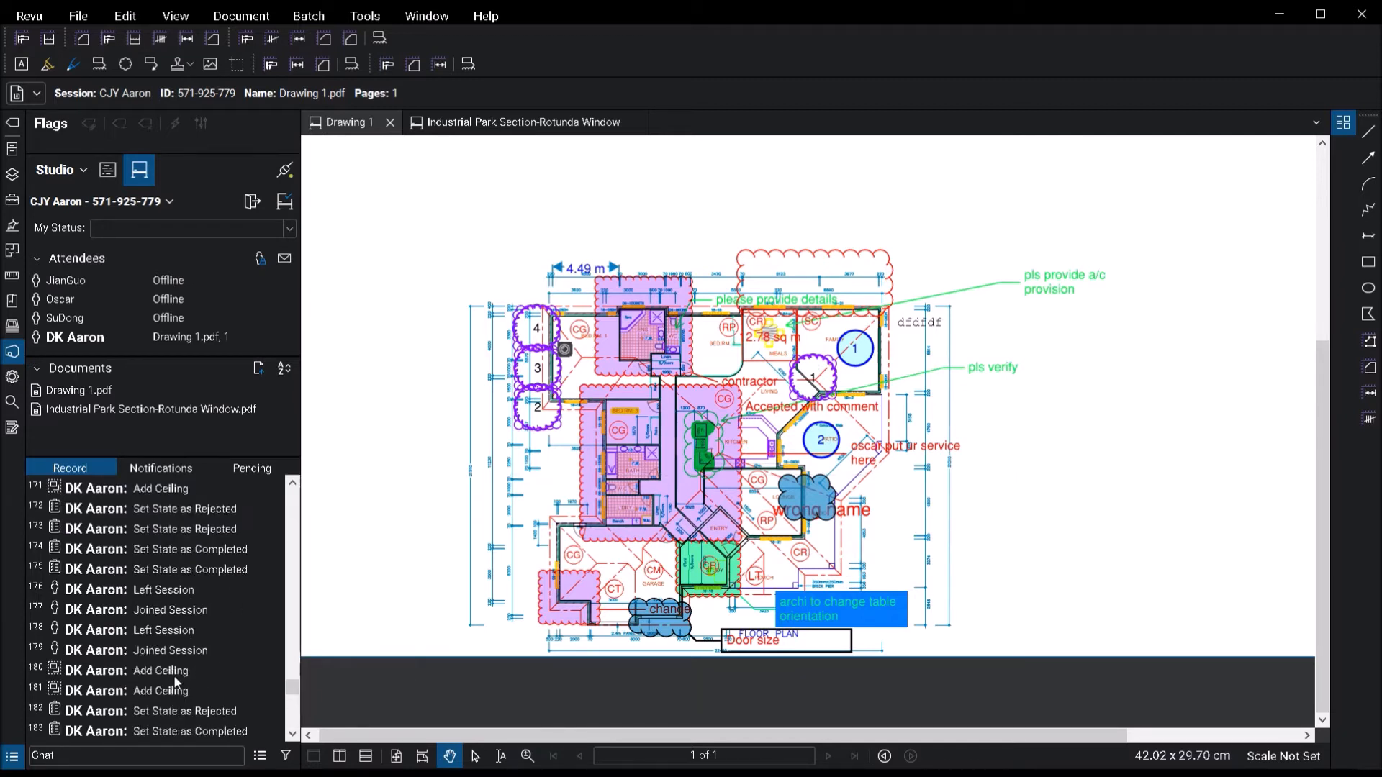
pyautogui.click(143, 750)
pyautogui.scroll(4, 166, 667)
pyautogui.scroll(20, 167, 667)
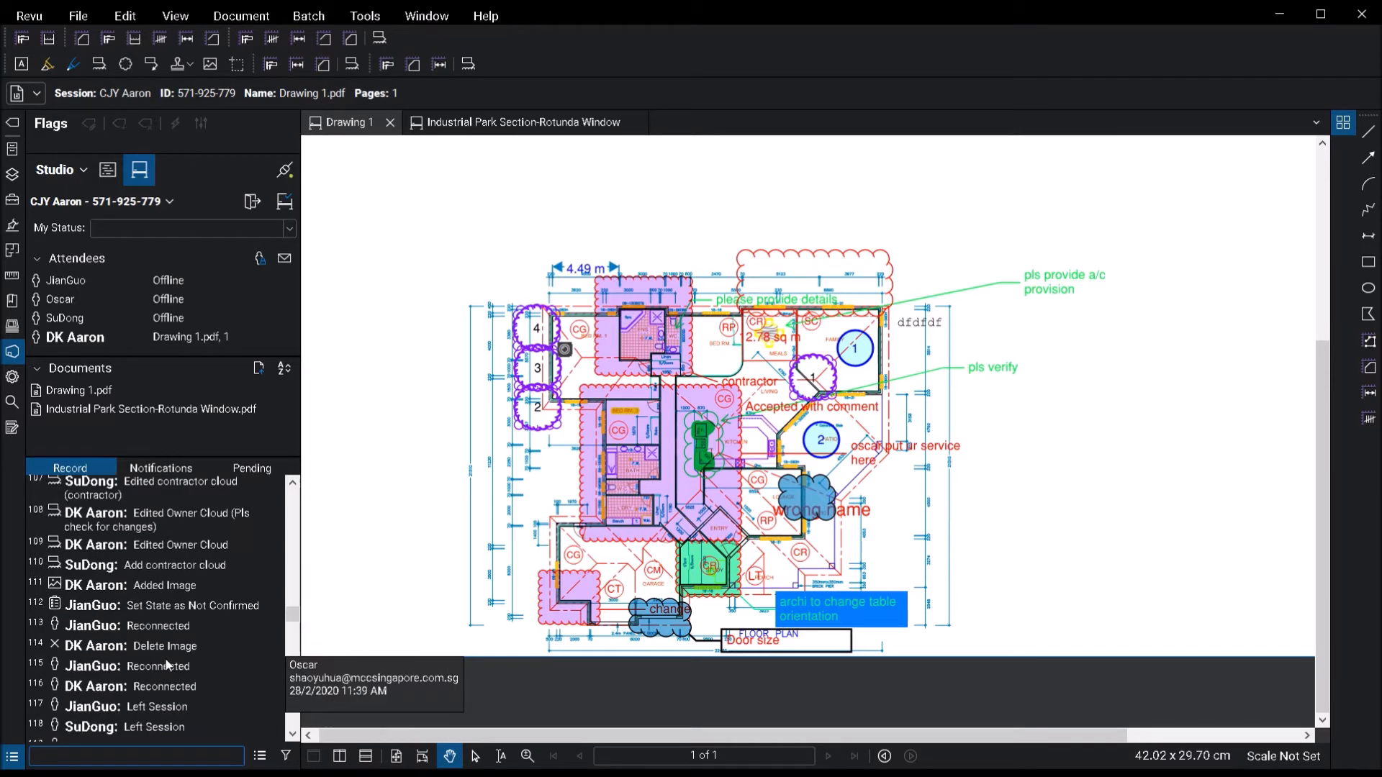
pyautogui.scroll(-17, 173, 657)
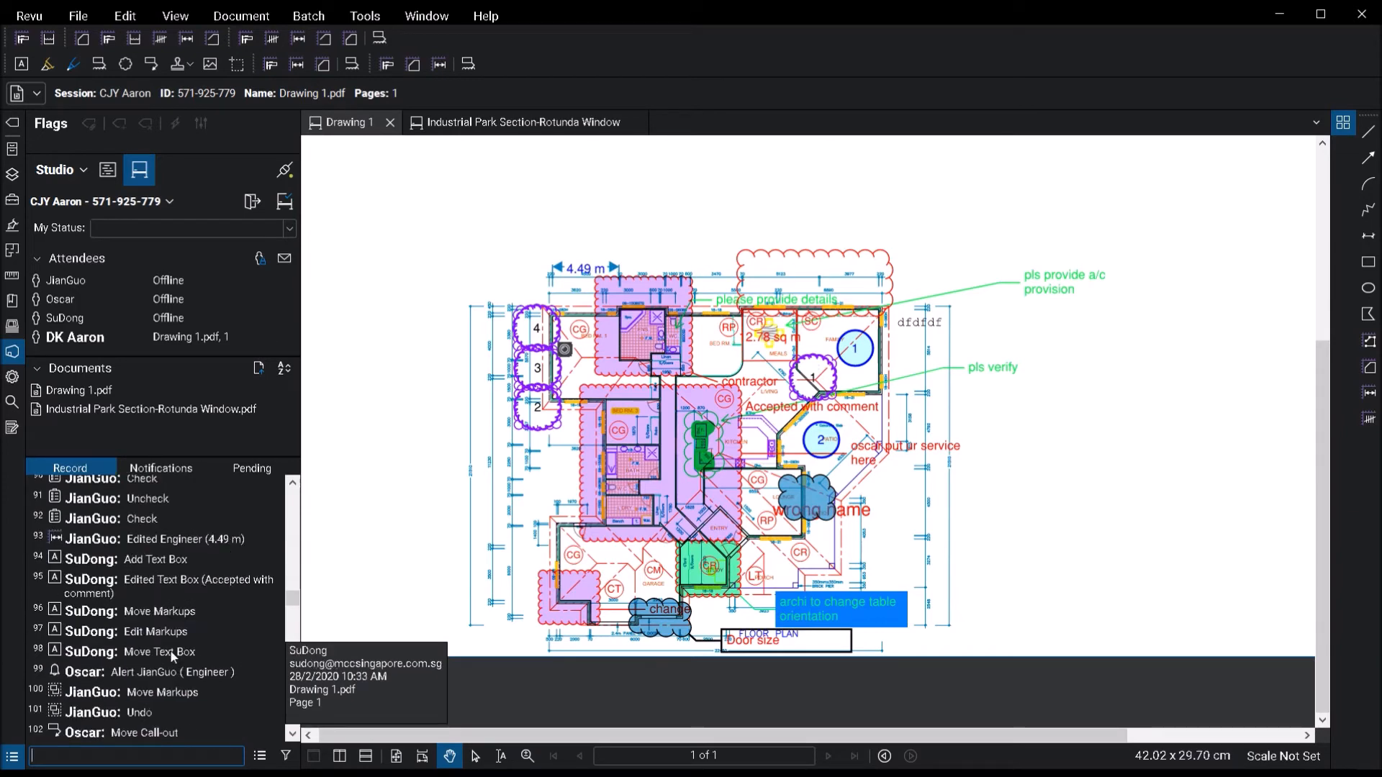
# Step: Locate recorded changes on the drawing, going from the "Edited Engineer (4.49 m)" entry to the "Move Markups" entry
pyautogui.click(187, 540)
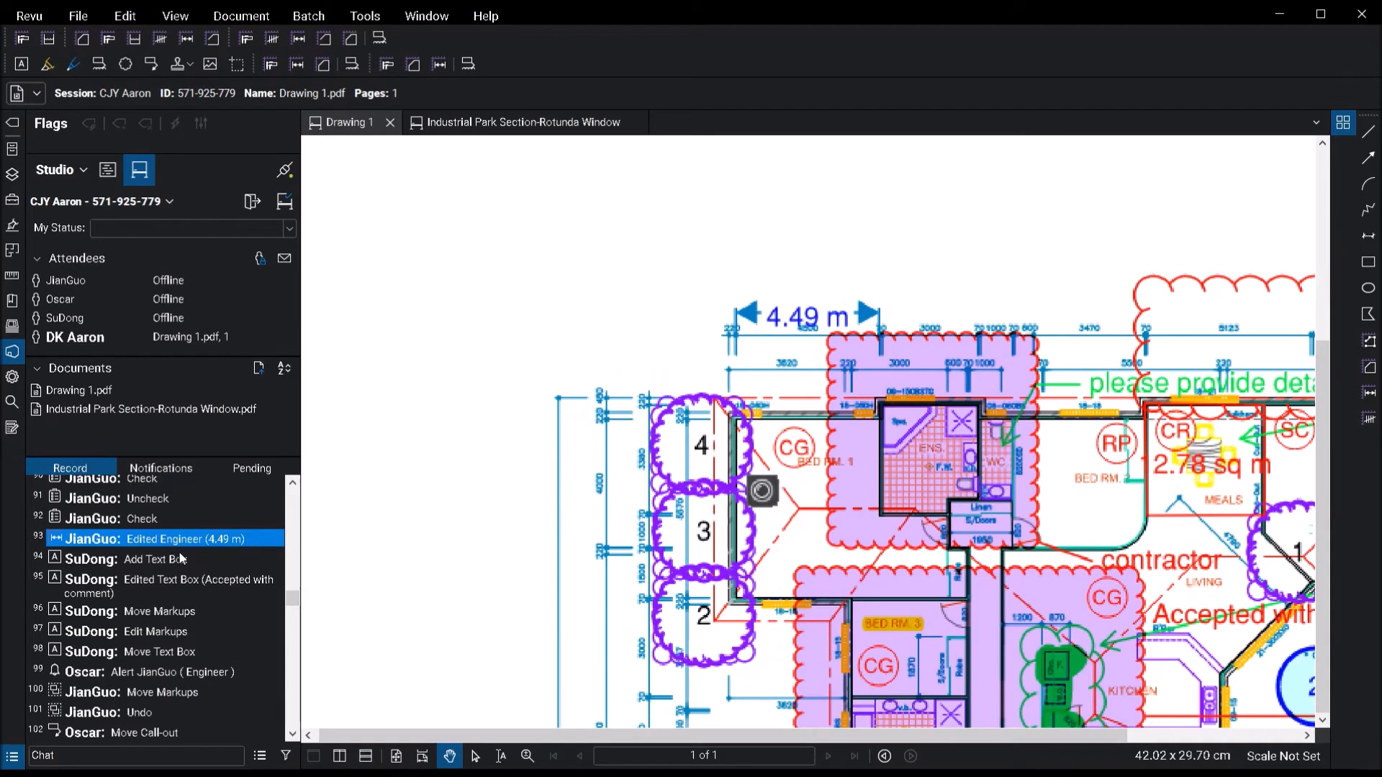
pyautogui.press('Down')
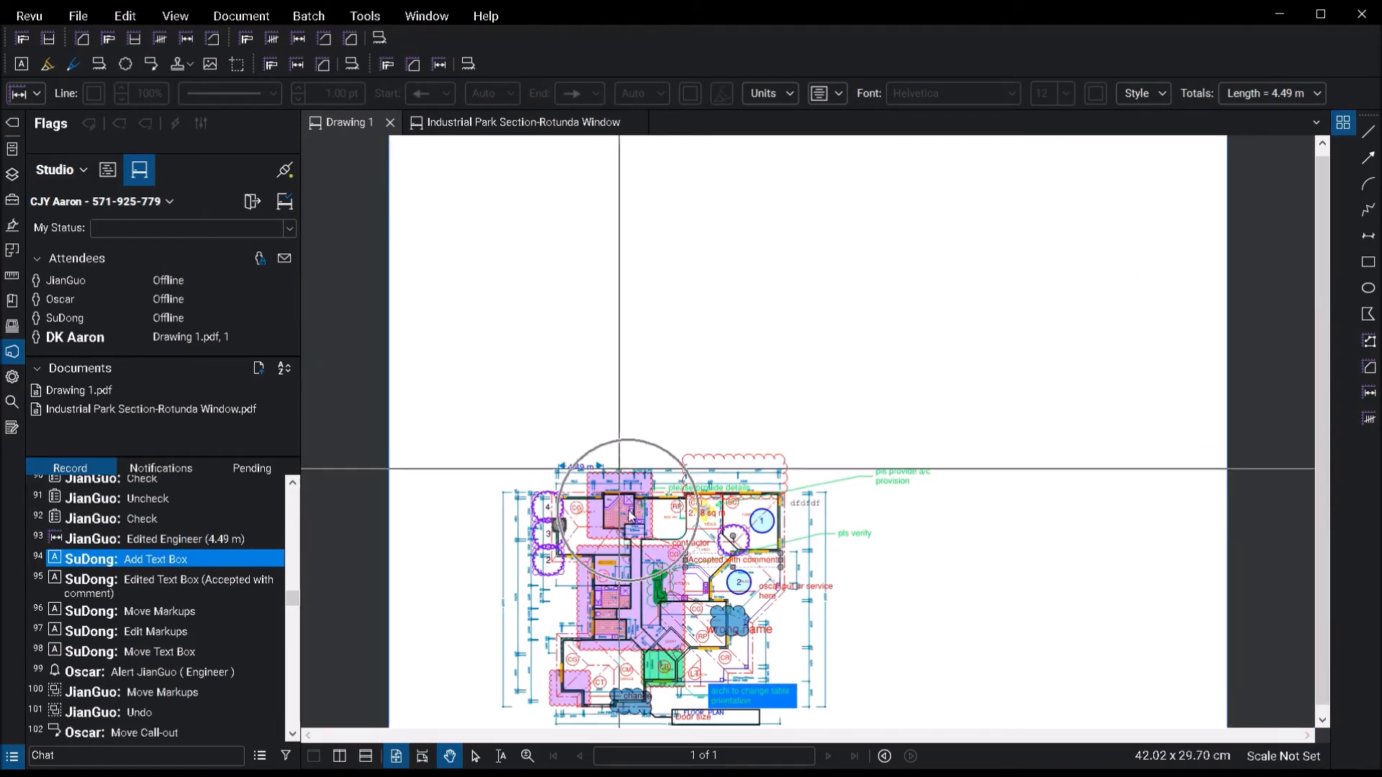
pyautogui.press('Down')
pyautogui.press('Down')
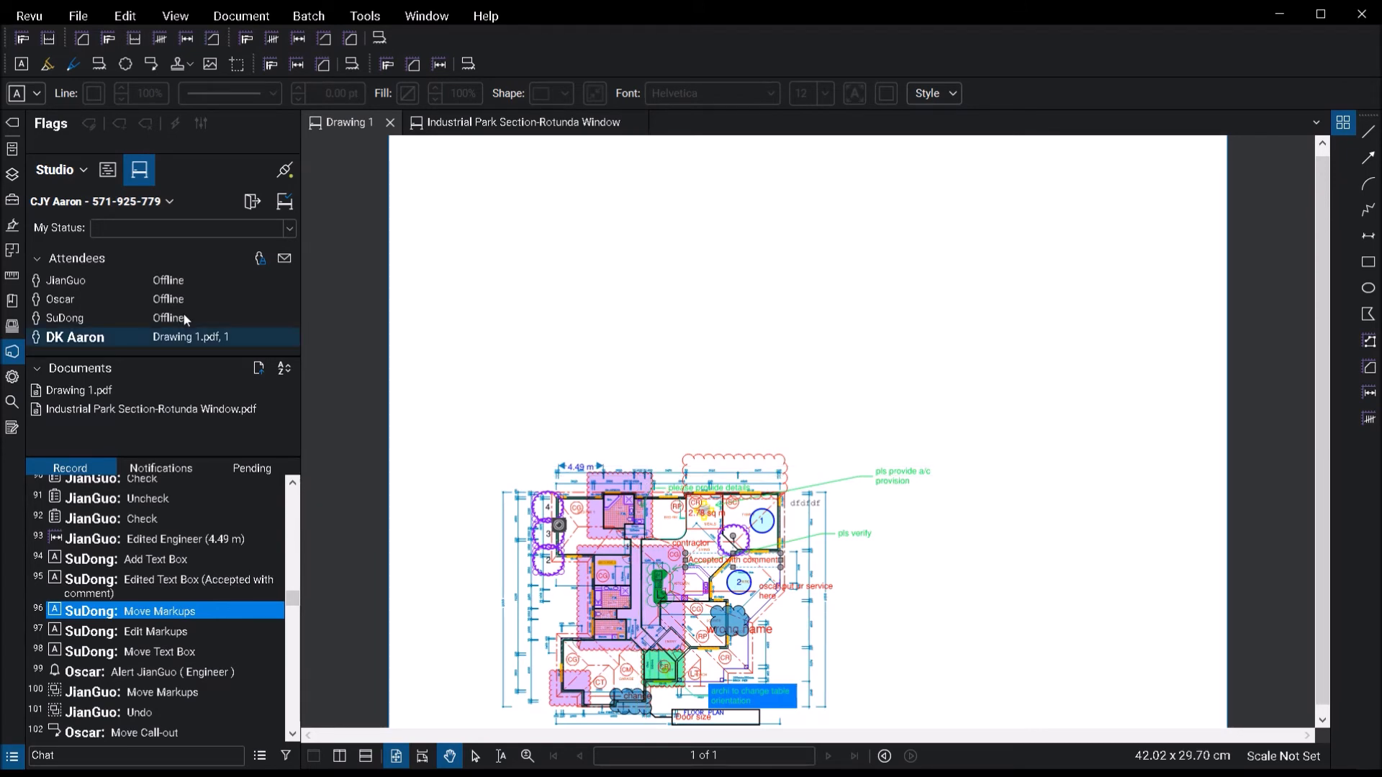
# Step: Display the Markups List beneath Drawing 1
pyautogui.moveTo(195, 294)
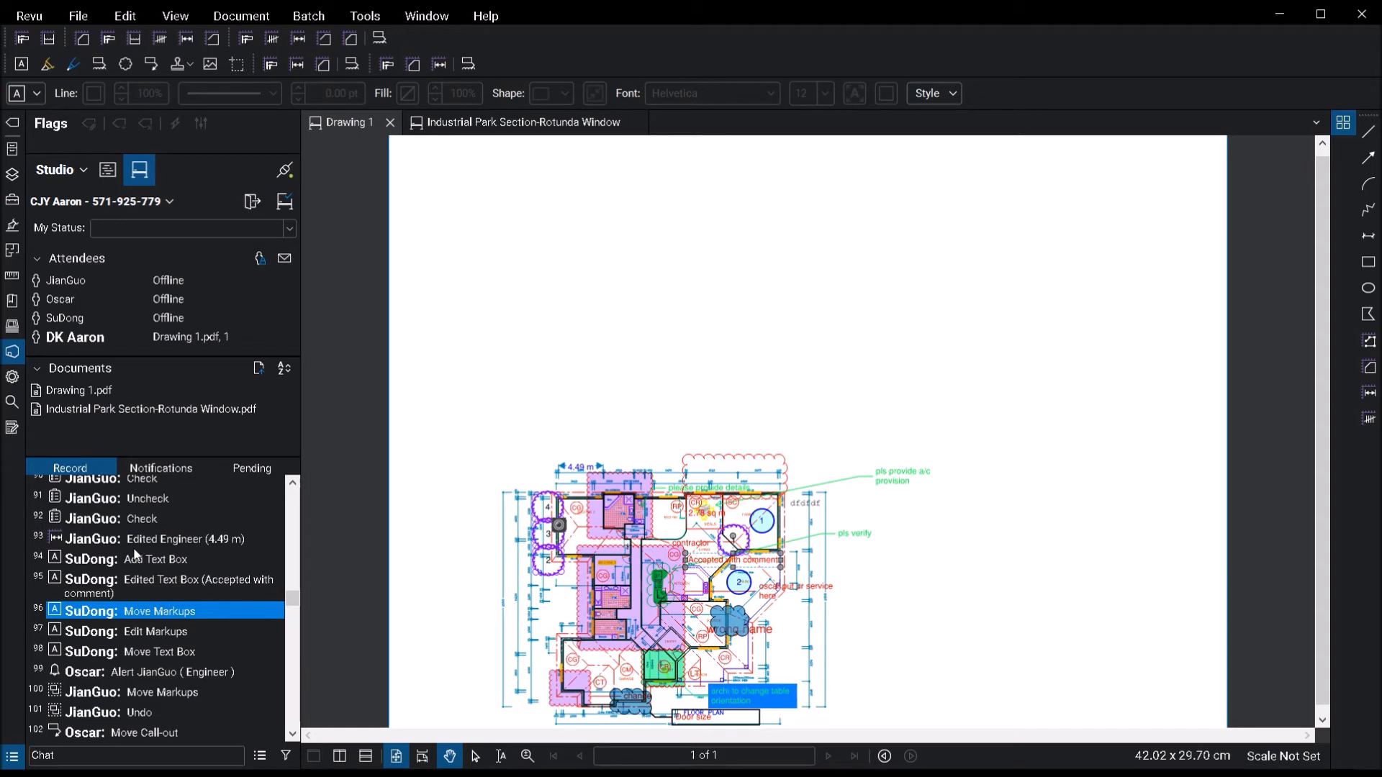
pyautogui.click(689, 758)
pyautogui.moveTo(614, 768); pyautogui.dragTo(630, 598)
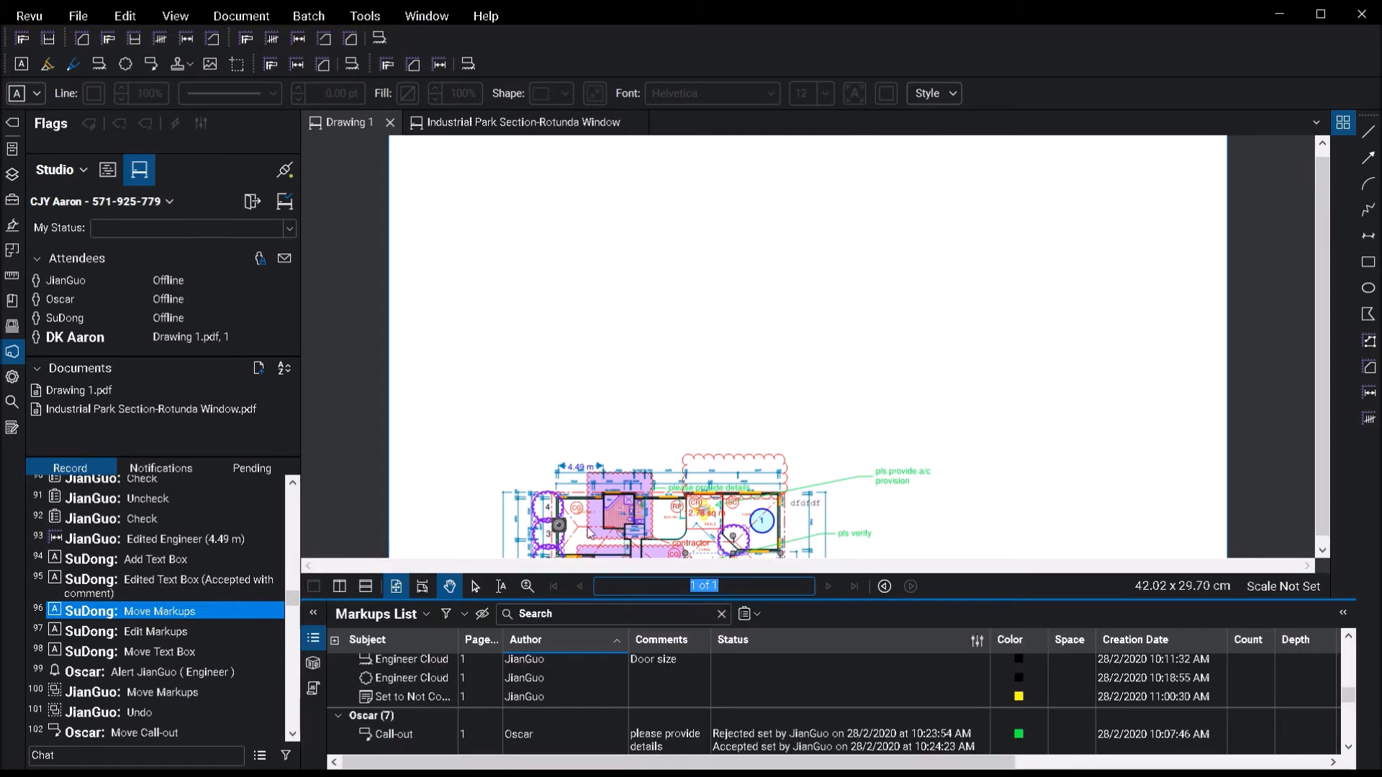
# Step: Enlarge the Markups List and show the Review status options for the rejected "Clean ceiling grid" markup
pyautogui.moveTo(595, 513); pyautogui.dragTo(595, 463)
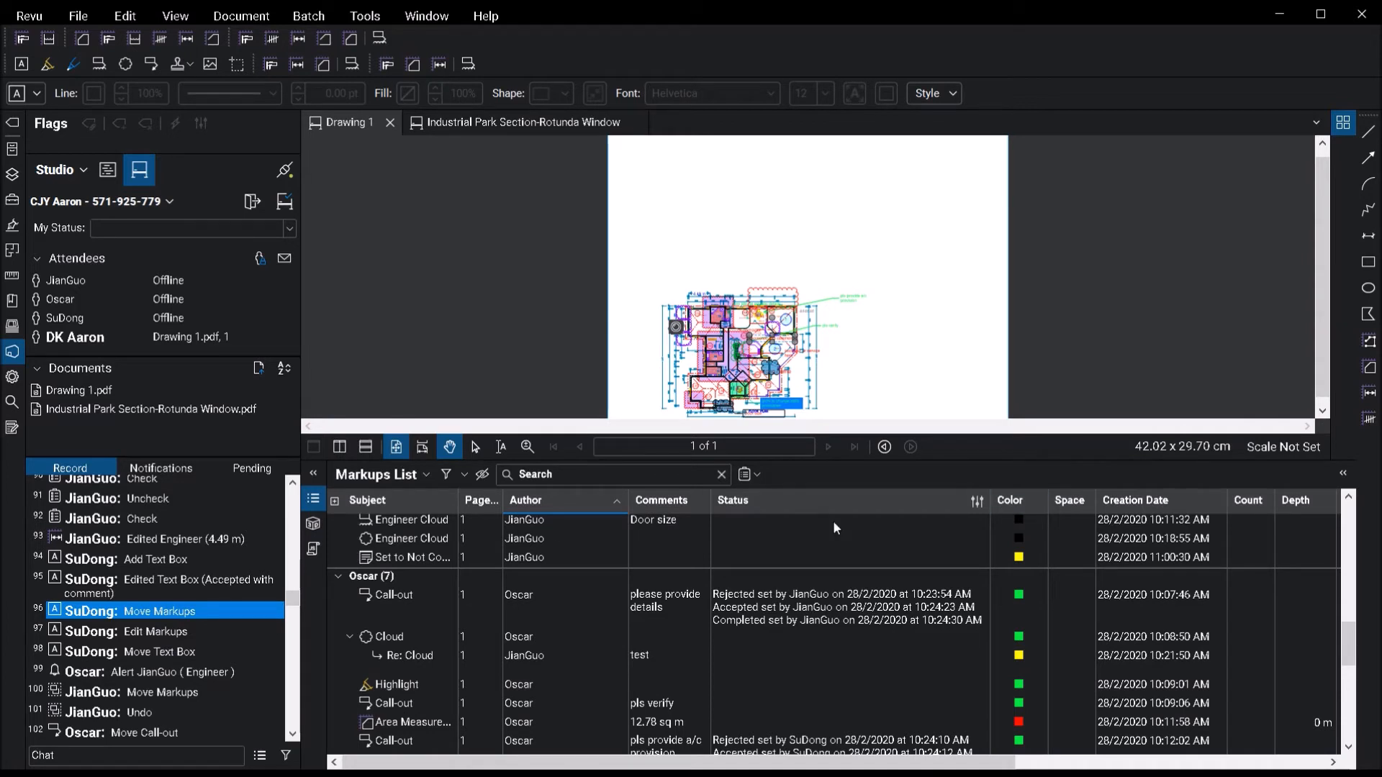
pyautogui.scroll(4, 426, 602)
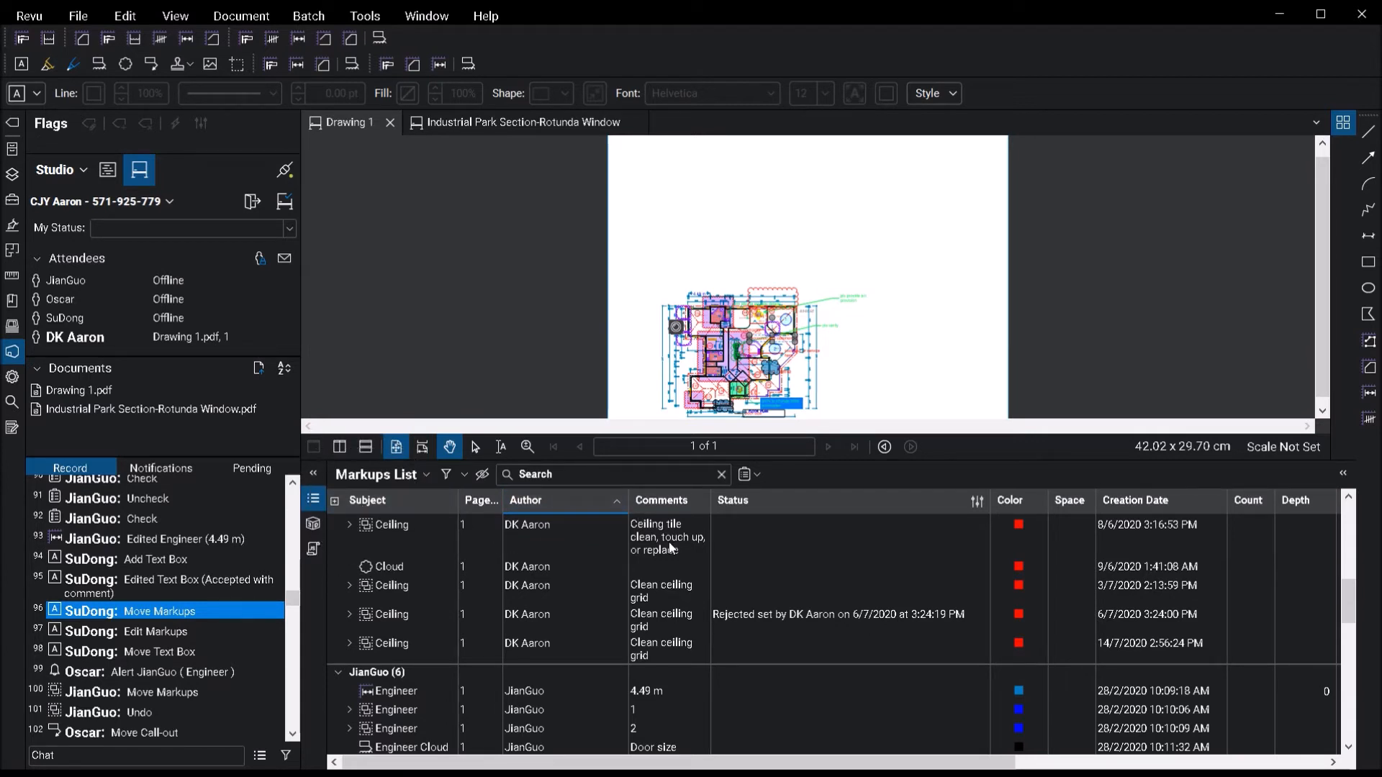
pyautogui.click(835, 612)
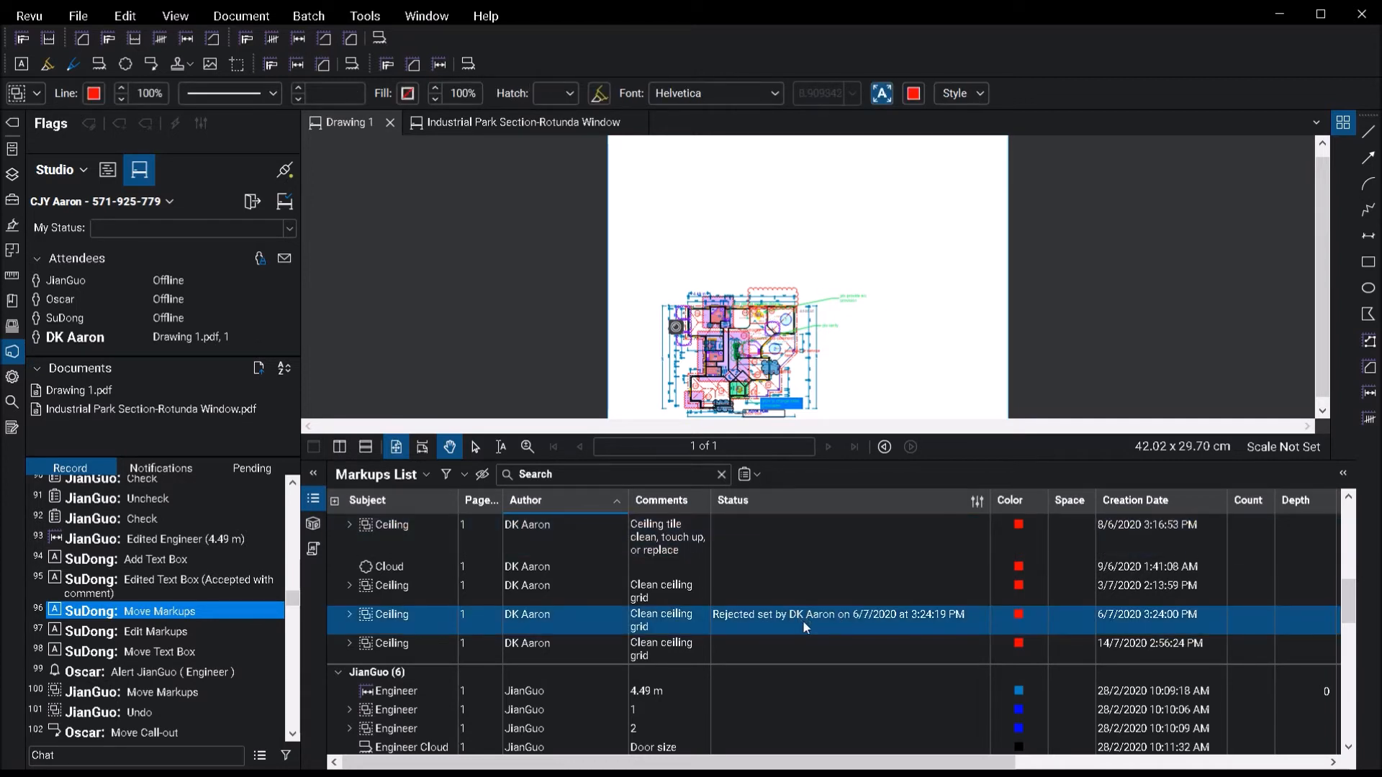
pyautogui.rightClick(801, 619)
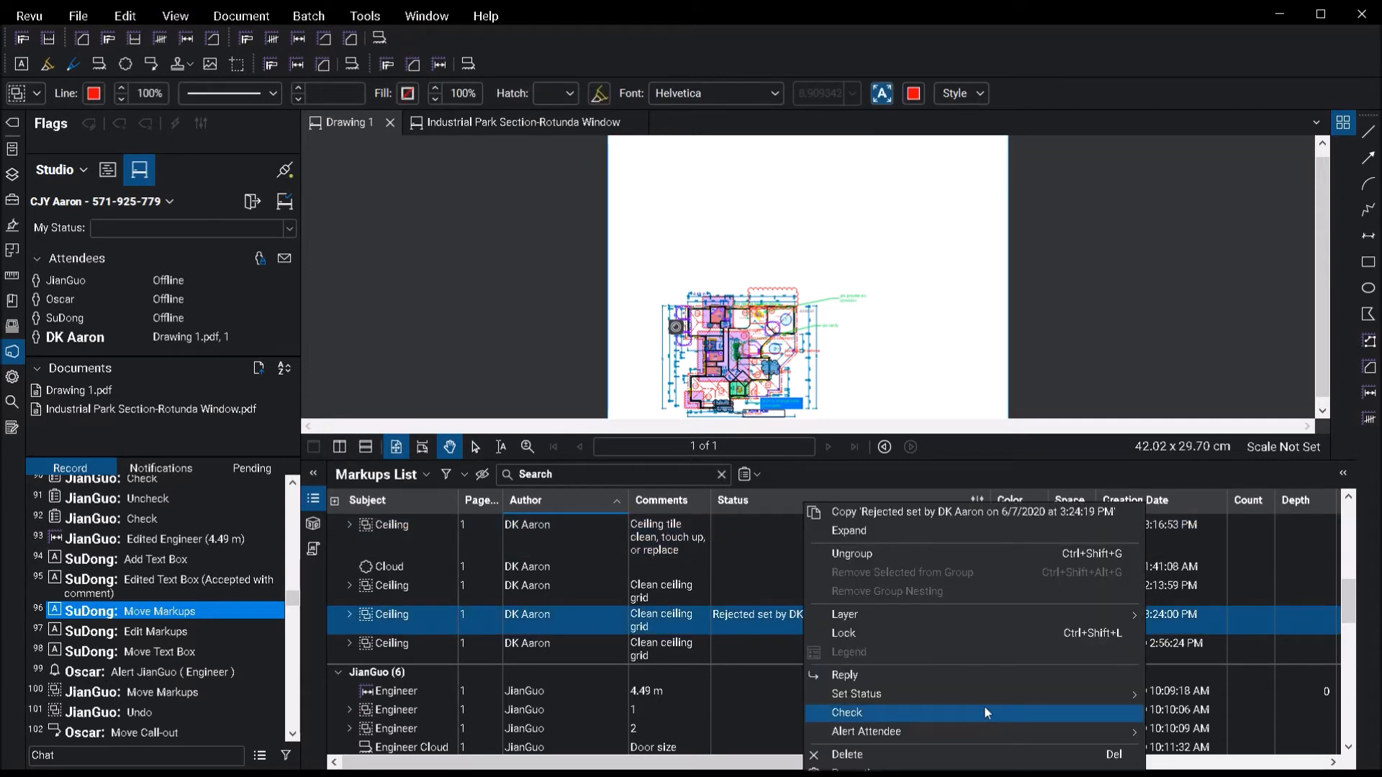
pyautogui.moveTo(986, 693)
pyautogui.moveTo(1201, 699)
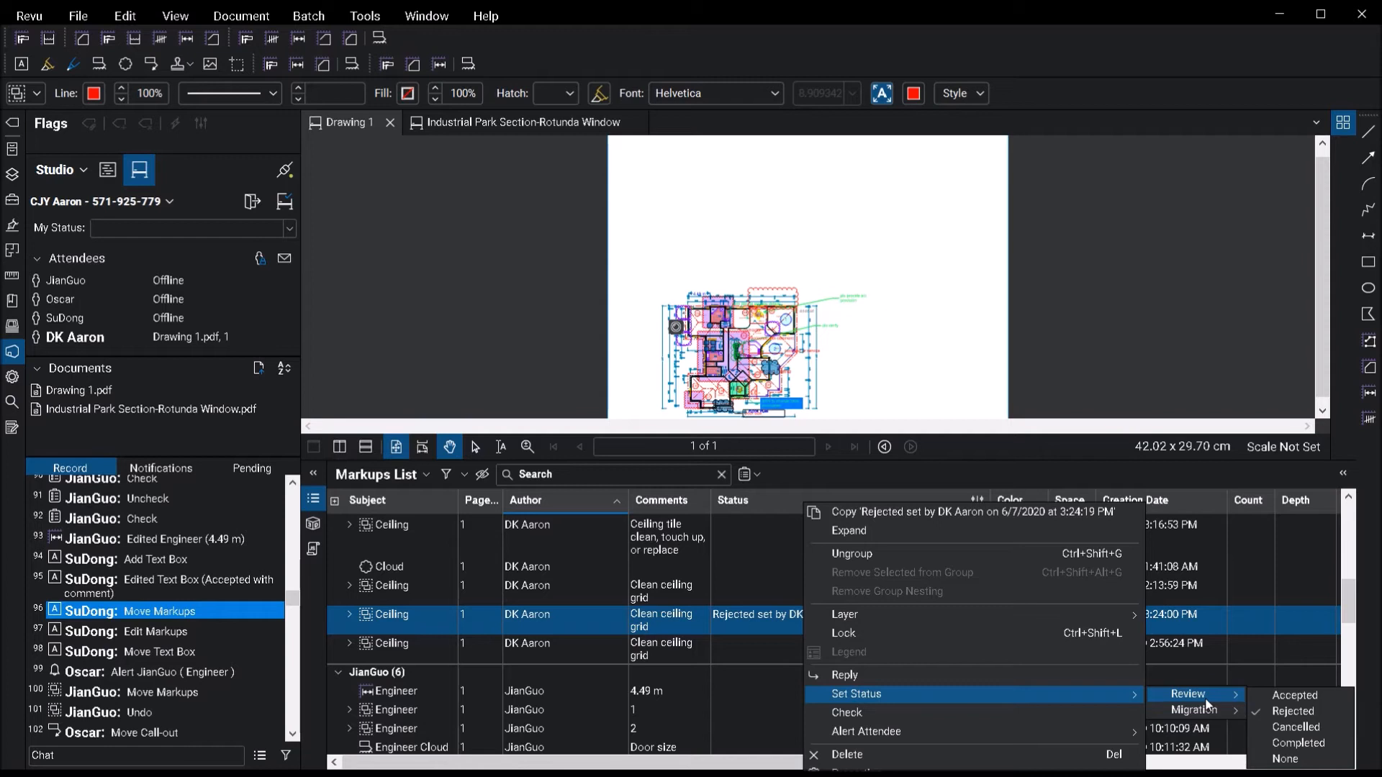
pyautogui.click(770, 581)
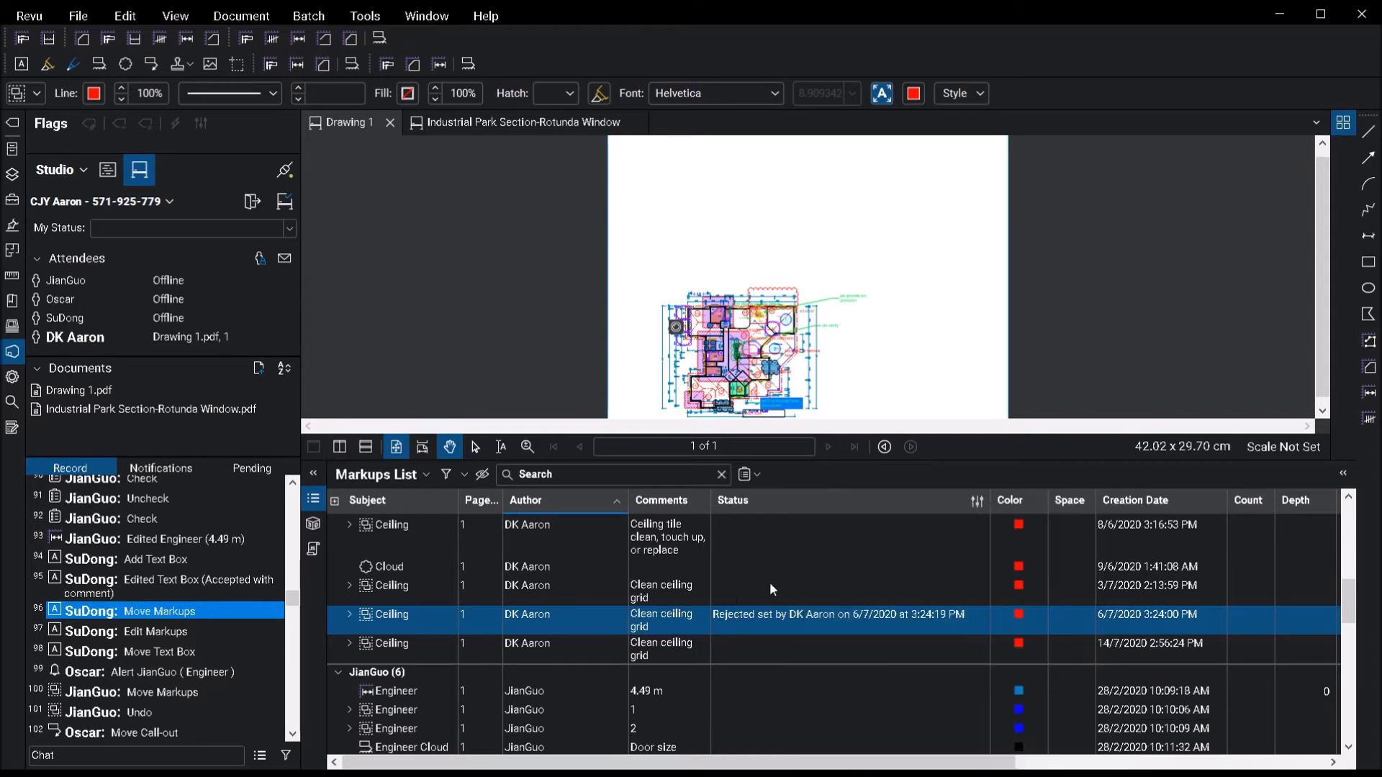
# Step: Compare the "Clean ceiling grid" entry created on 3/7/2020 with the rejected entry created on 6/7/2020
pyautogui.click(1007, 589)
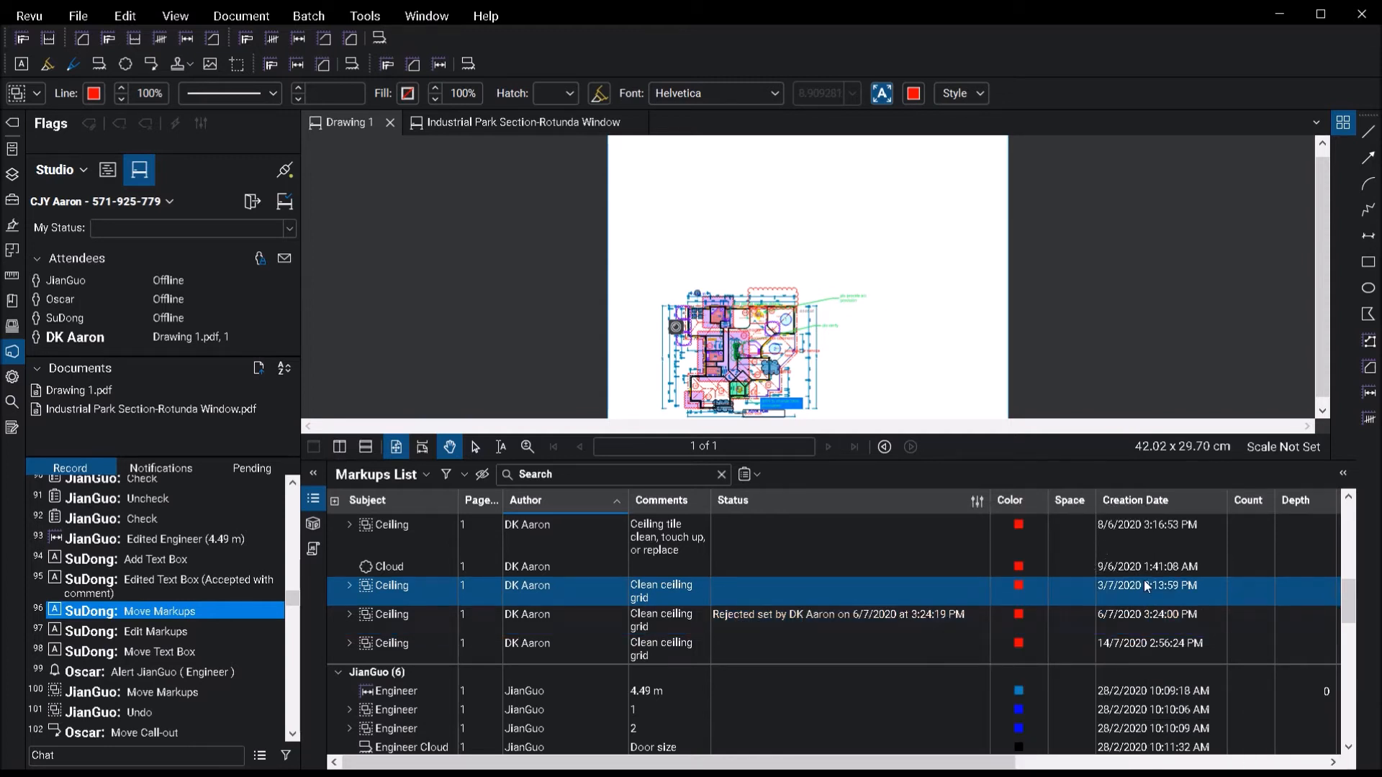
pyautogui.press('Up')
pyautogui.click(1138, 617)
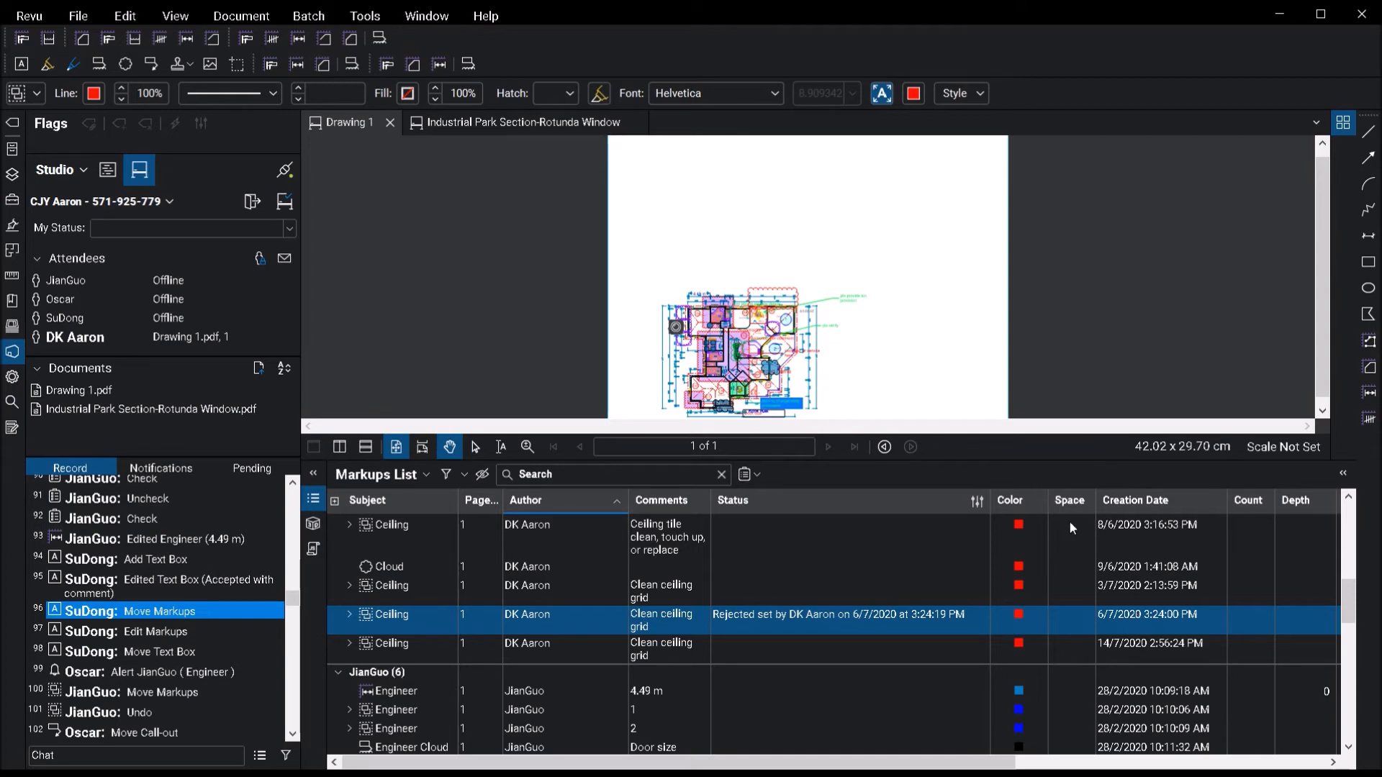
# Step: Give the drawing more room and match the CG markup in BED RM. 1 with its Markups List entry
pyautogui.moveTo(883, 462); pyautogui.dragTo(887, 560)
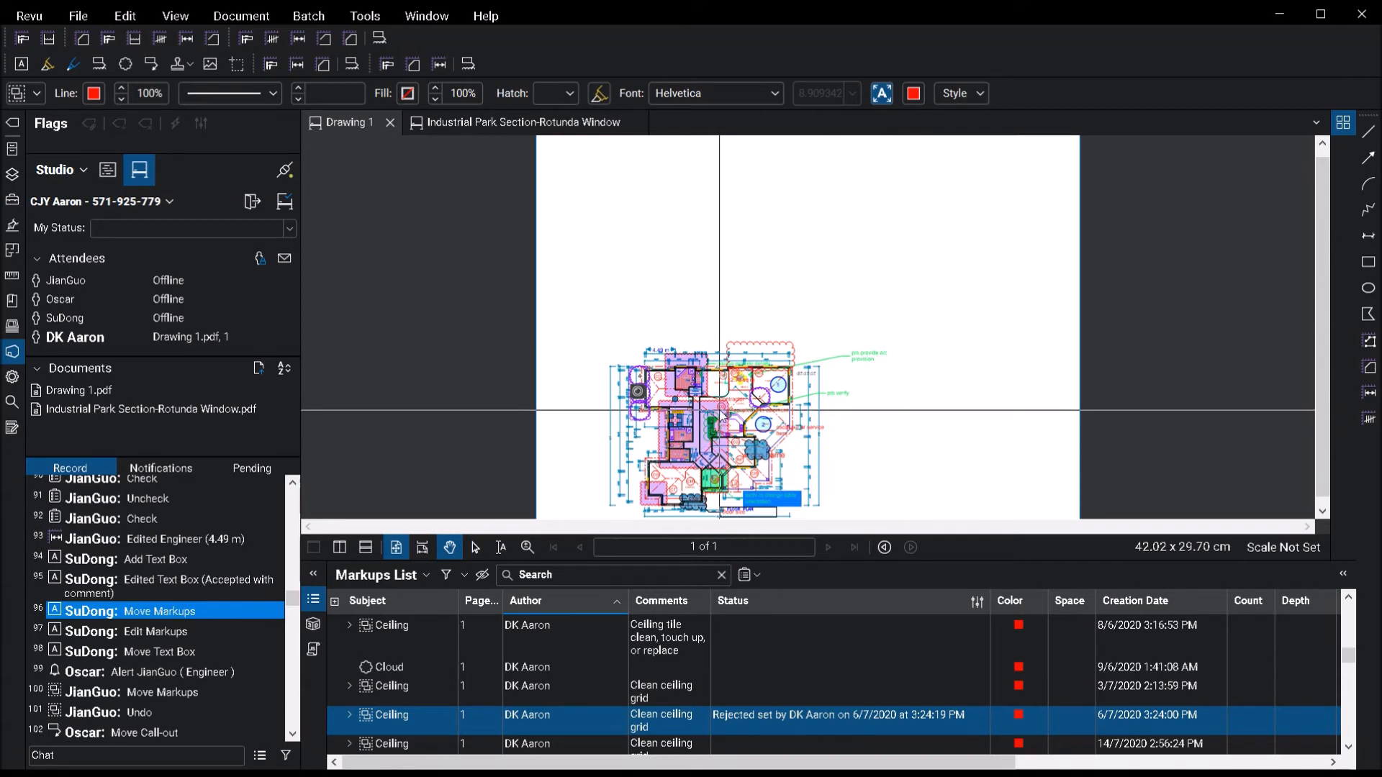
pyautogui.scroll(8, 718, 358)
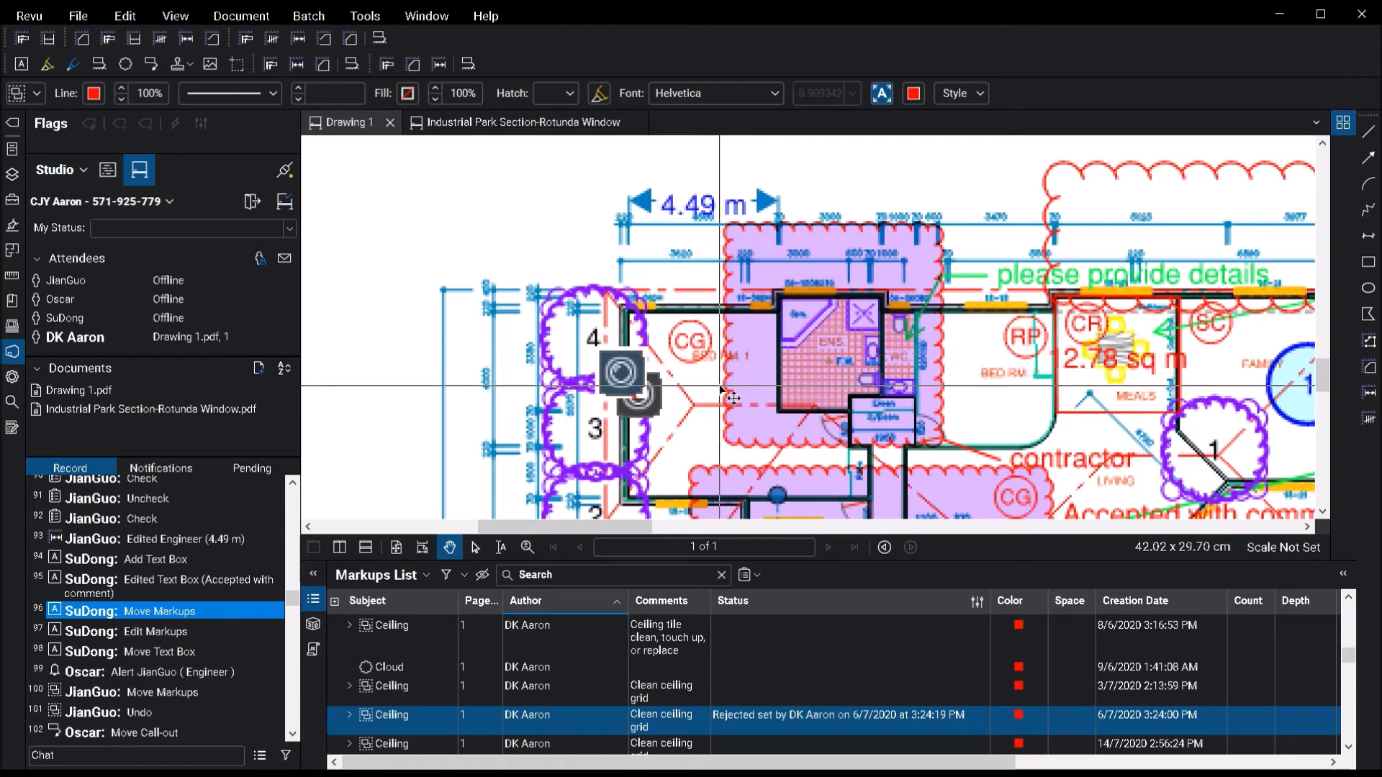
pyautogui.scroll(3, 720, 389)
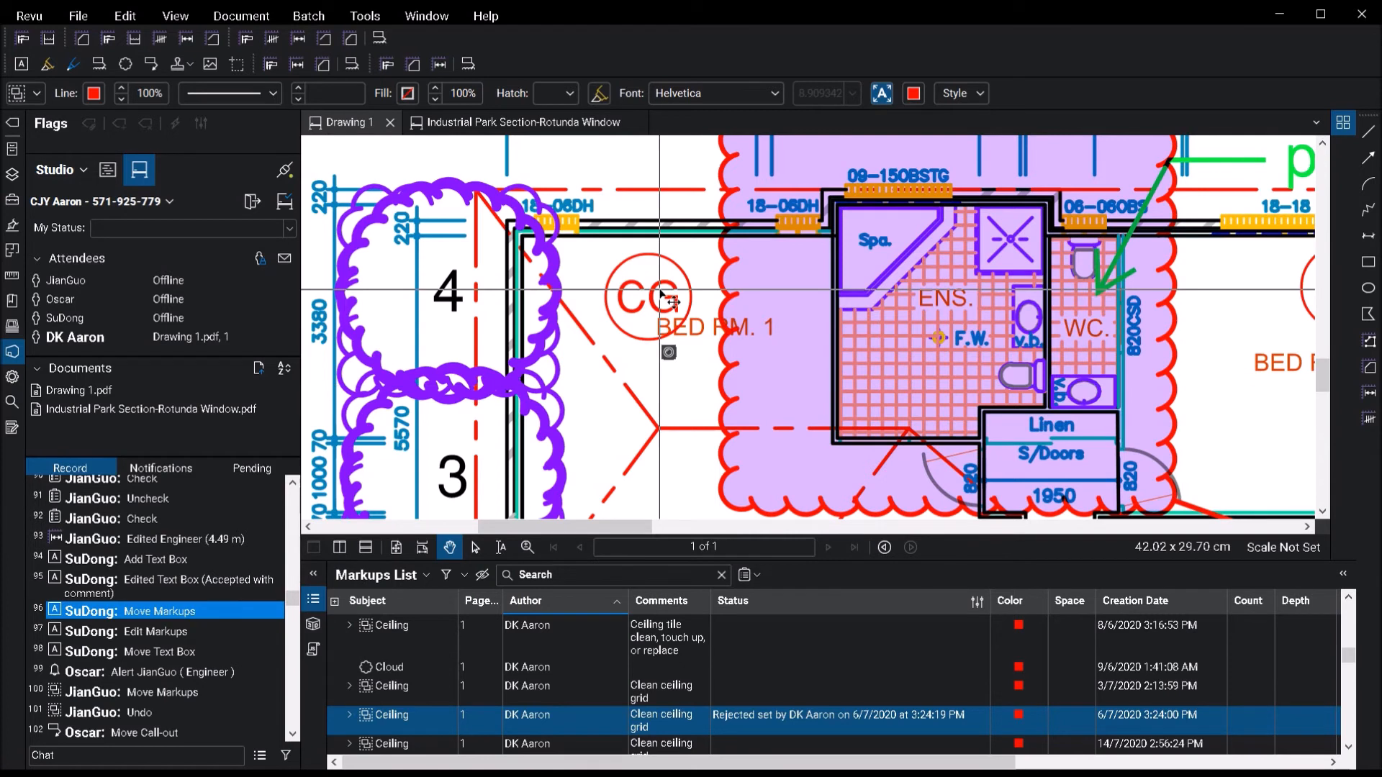
pyautogui.click(634, 322)
pyautogui.click(635, 320)
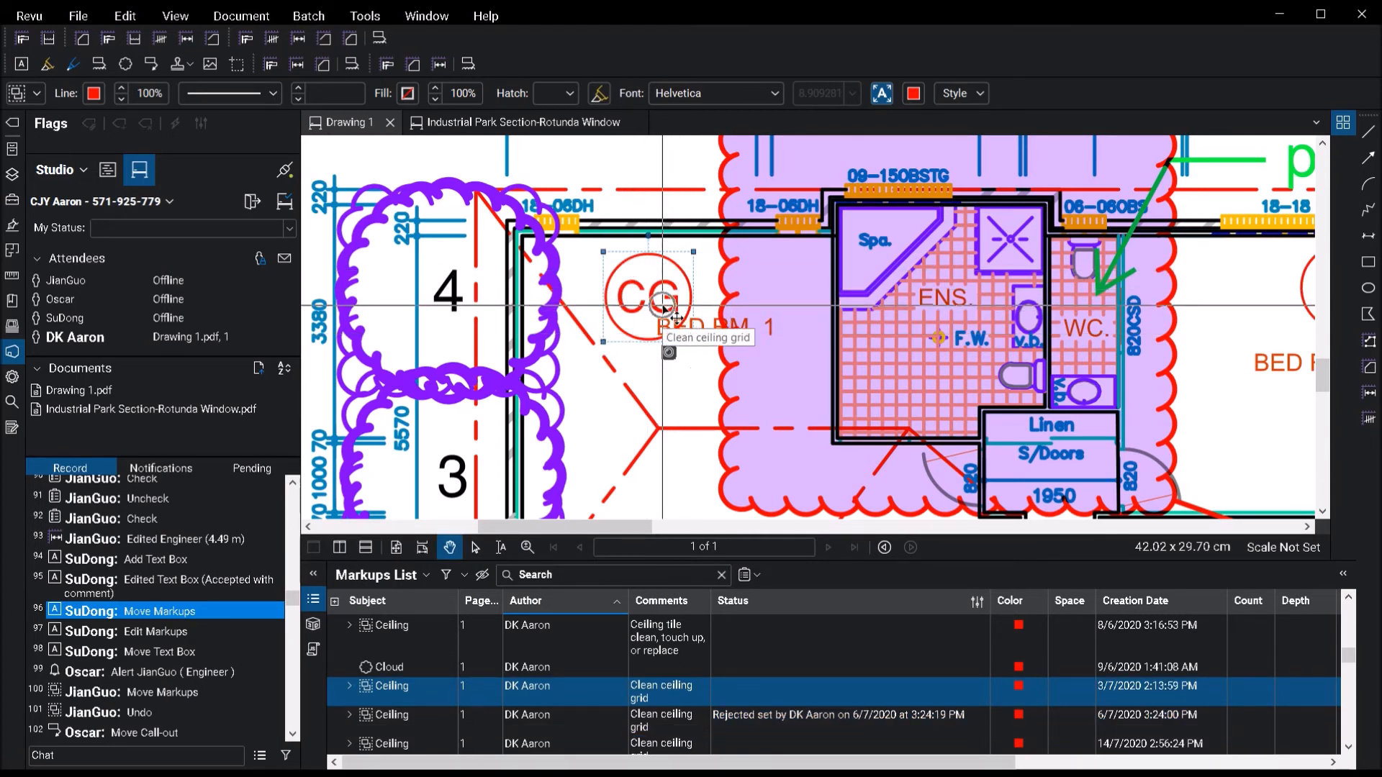
pyautogui.click(653, 702)
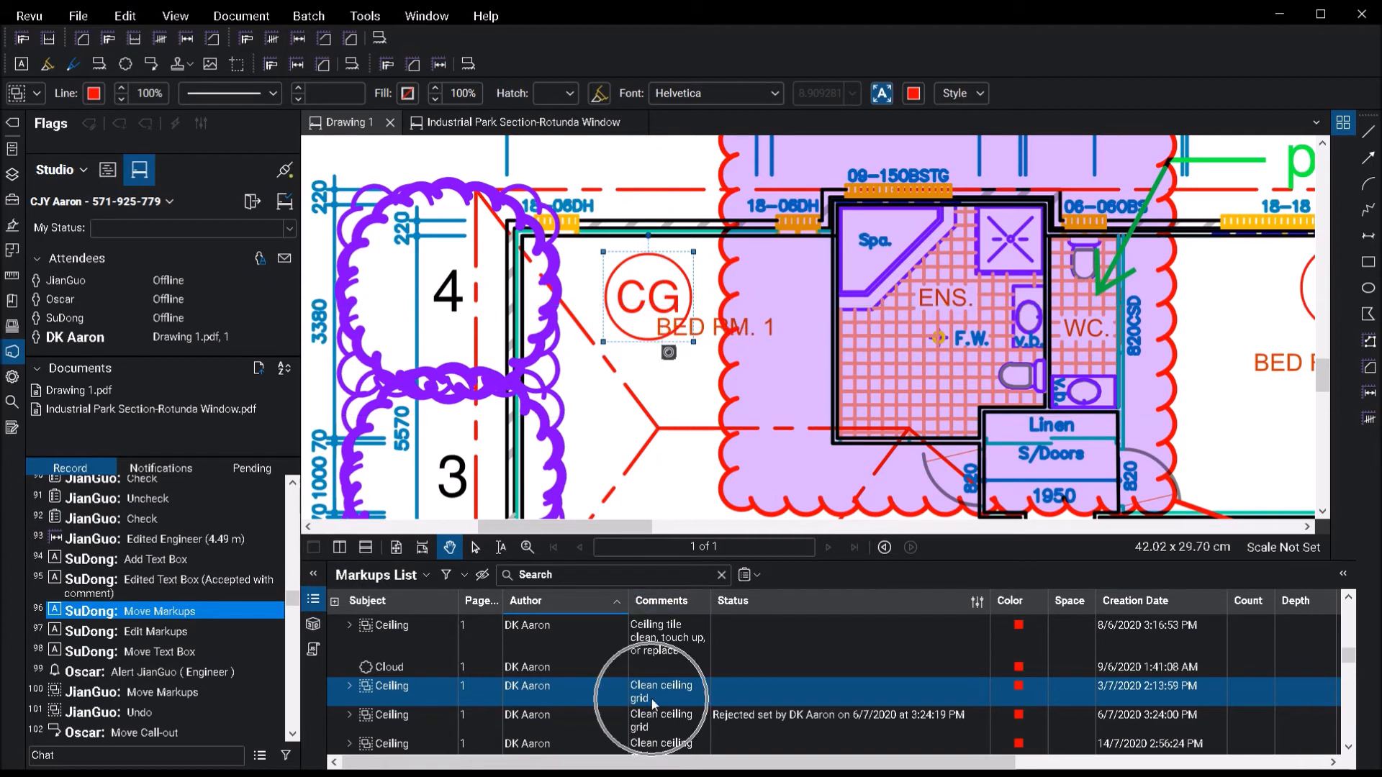
# Step: View the 360 photo attached to the CG markup in BED RM. 1 and close it
pyautogui.click(668, 352)
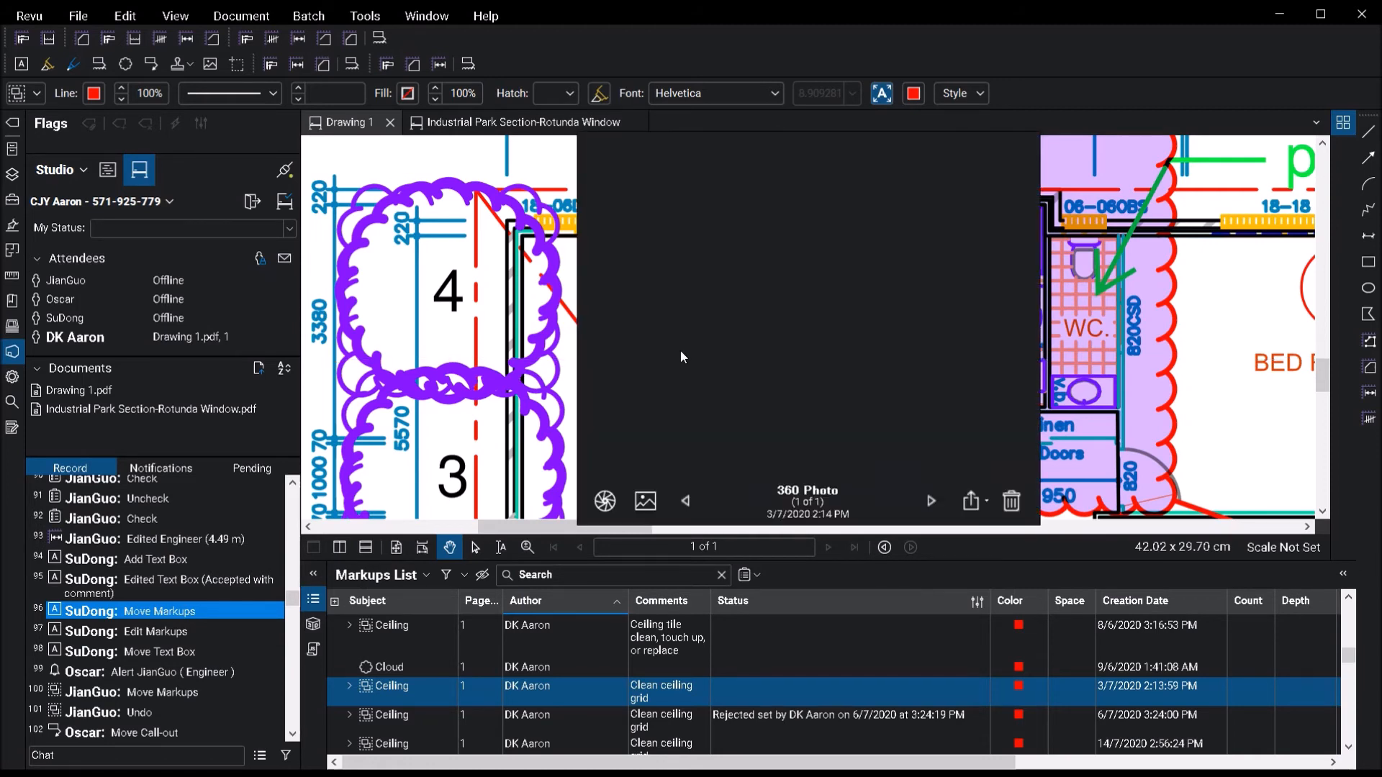
pyautogui.moveTo(697, 338); pyautogui.dragTo(704, 292)
pyautogui.click(1216, 297)
# Step: Inspect the 3D model in the Industrial Park Section-Rotunda Window document and open its markup view with the contractor cloud
pyautogui.click(523, 122)
pyautogui.scroll(-2, 732, 339)
pyautogui.scroll(-1, 731, 334)
pyautogui.scroll(4, 893, 227)
pyautogui.moveTo(790, 332); pyautogui.dragTo(727, 340)
pyautogui.scroll(-2, 658, 336)
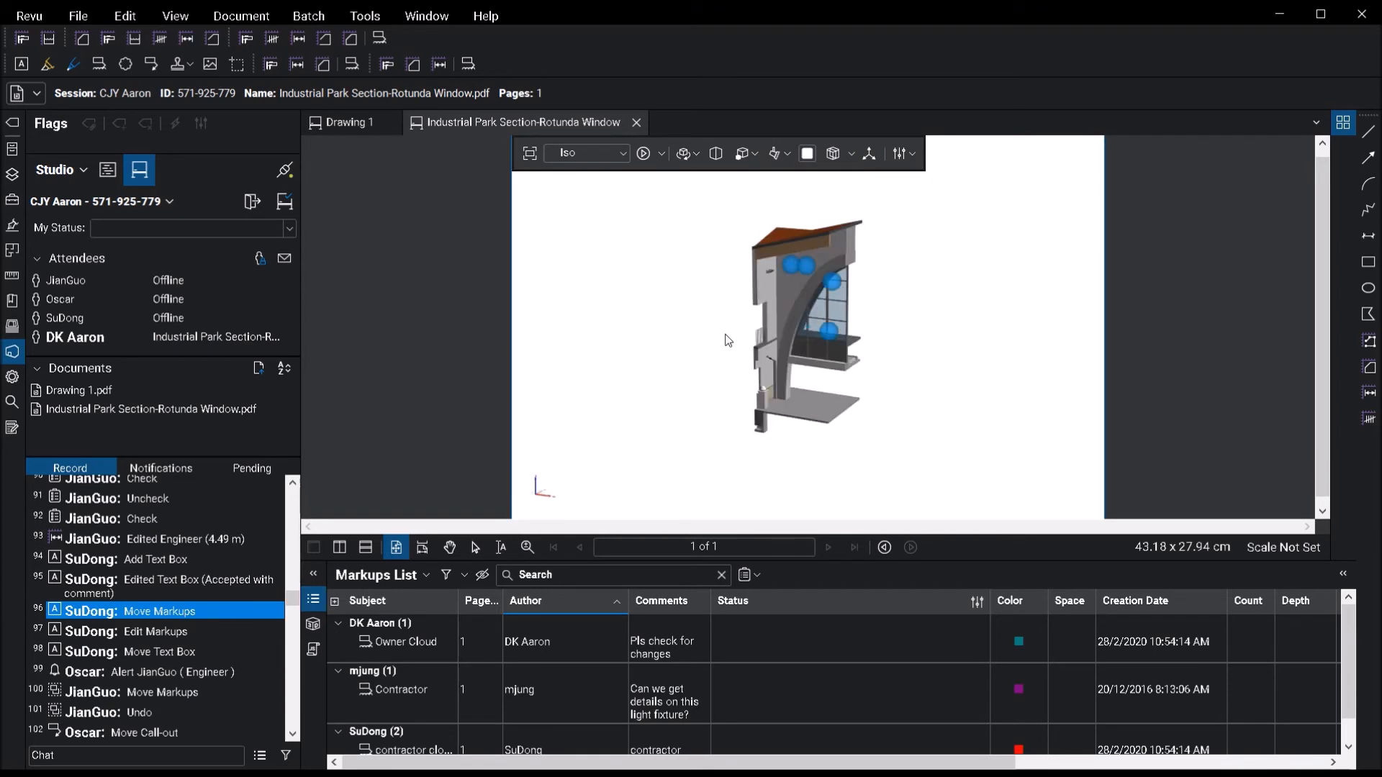
pyautogui.click(829, 332)
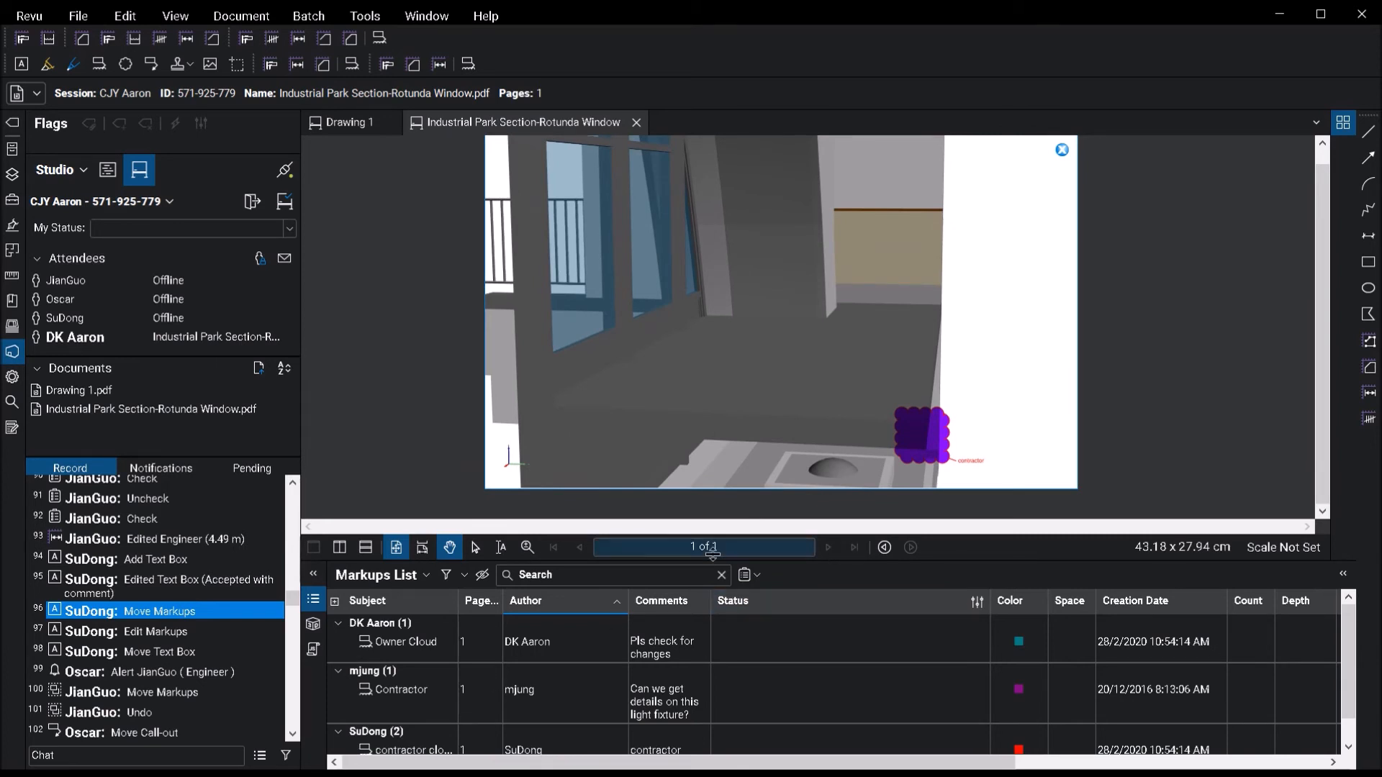
pyautogui.moveTo(720, 565)
pyautogui.mouseDown()
pyautogui.moveTo(716, 460)
pyautogui.moveTo(713, 549)
pyautogui.mouseUp()
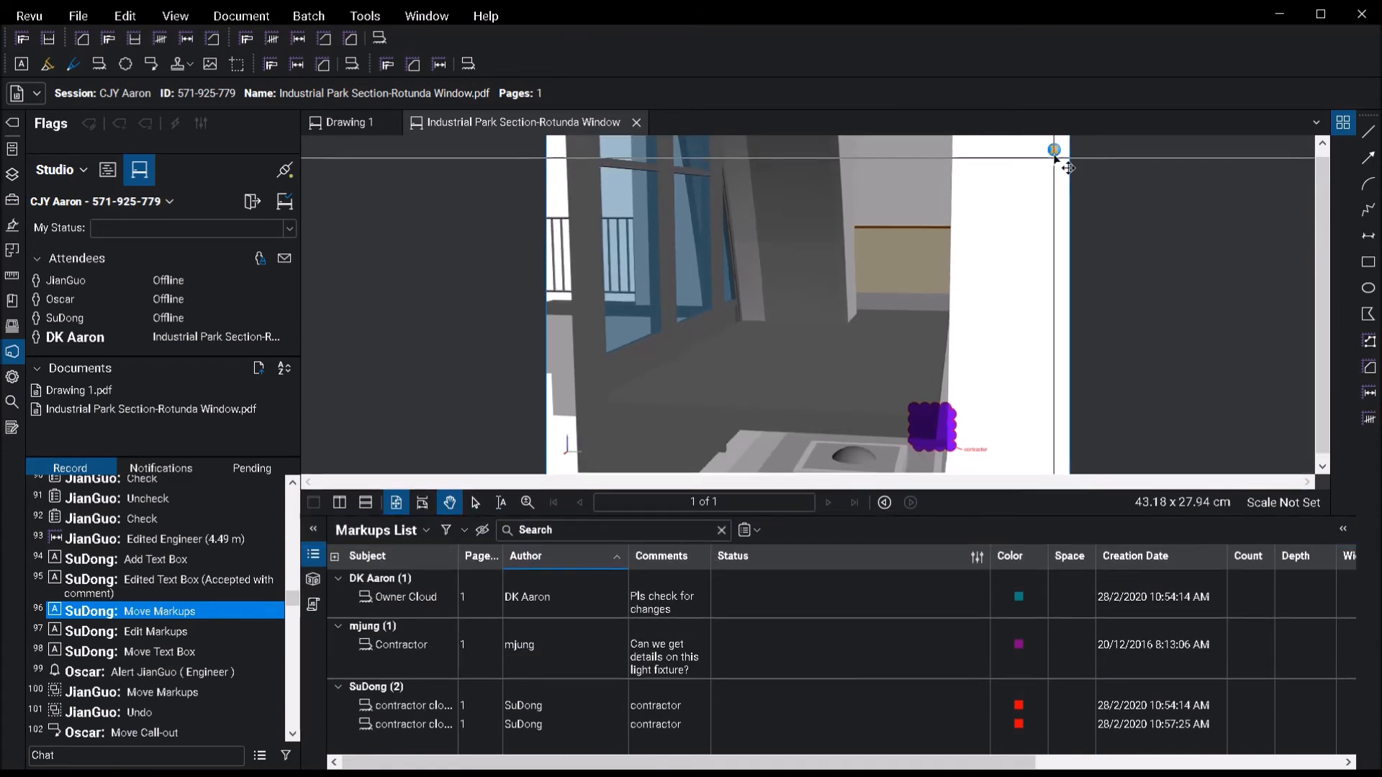
# Step: Use the 3D Model Tree to locate the ceiling components and the first SB_F6 lighting fixture in the model
pyautogui.click(312, 579)
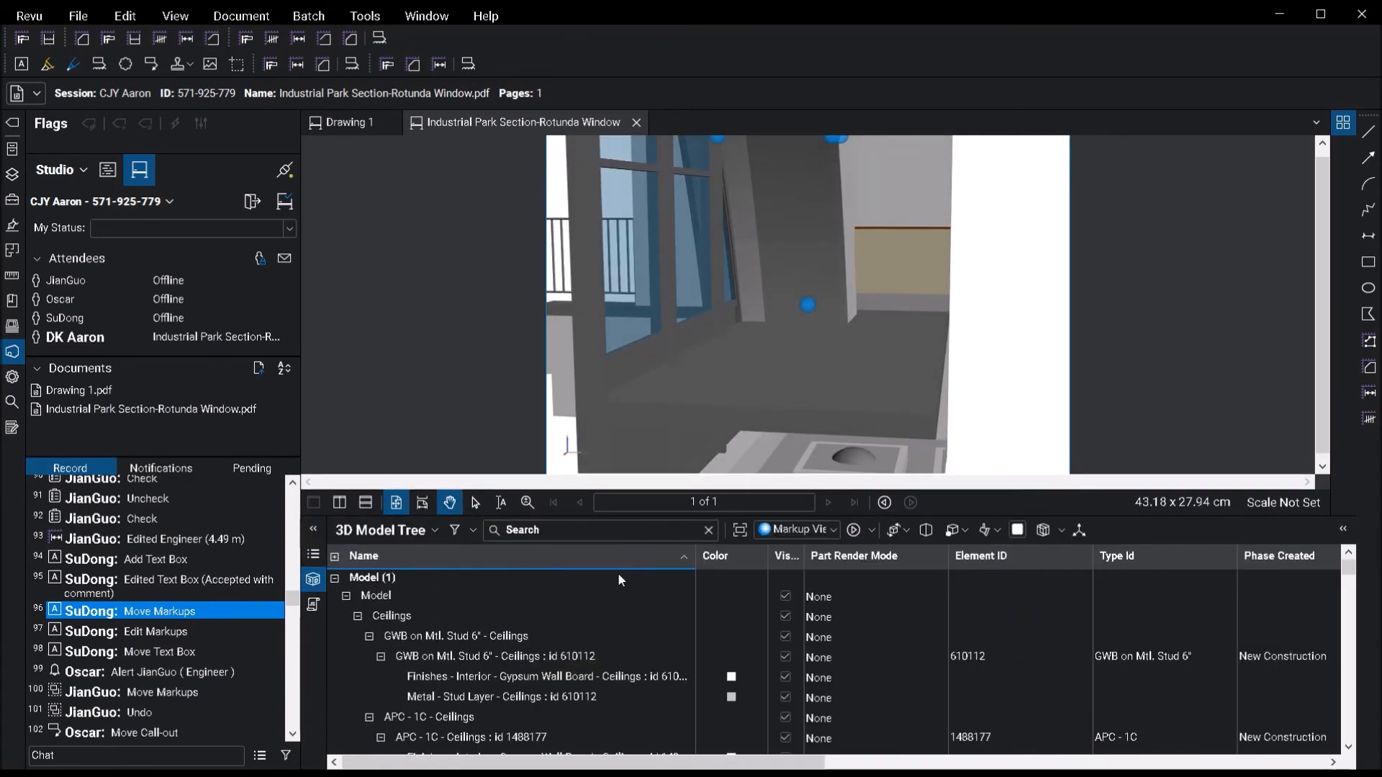
pyautogui.click(504, 657)
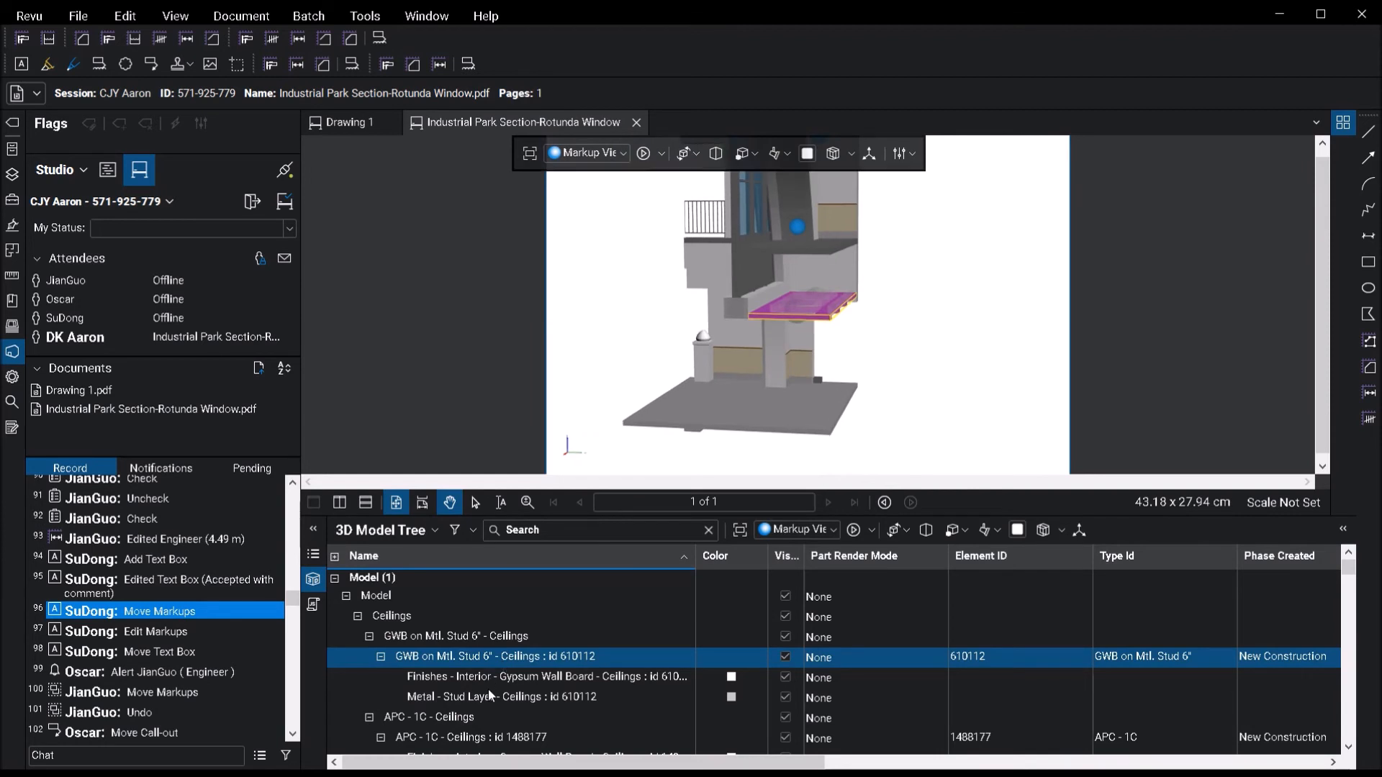
pyautogui.click(488, 694)
pyautogui.click(486, 614)
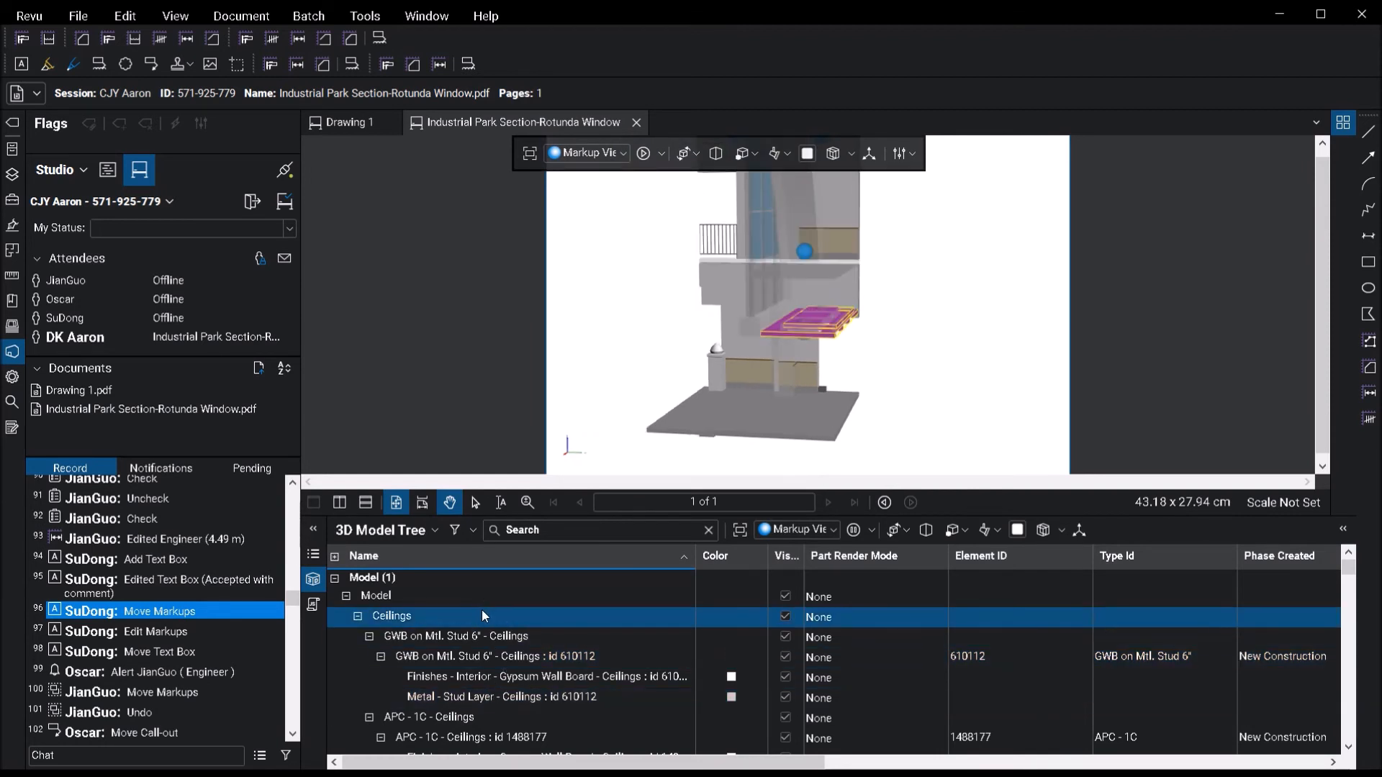
pyautogui.click(492, 637)
pyautogui.click(508, 676)
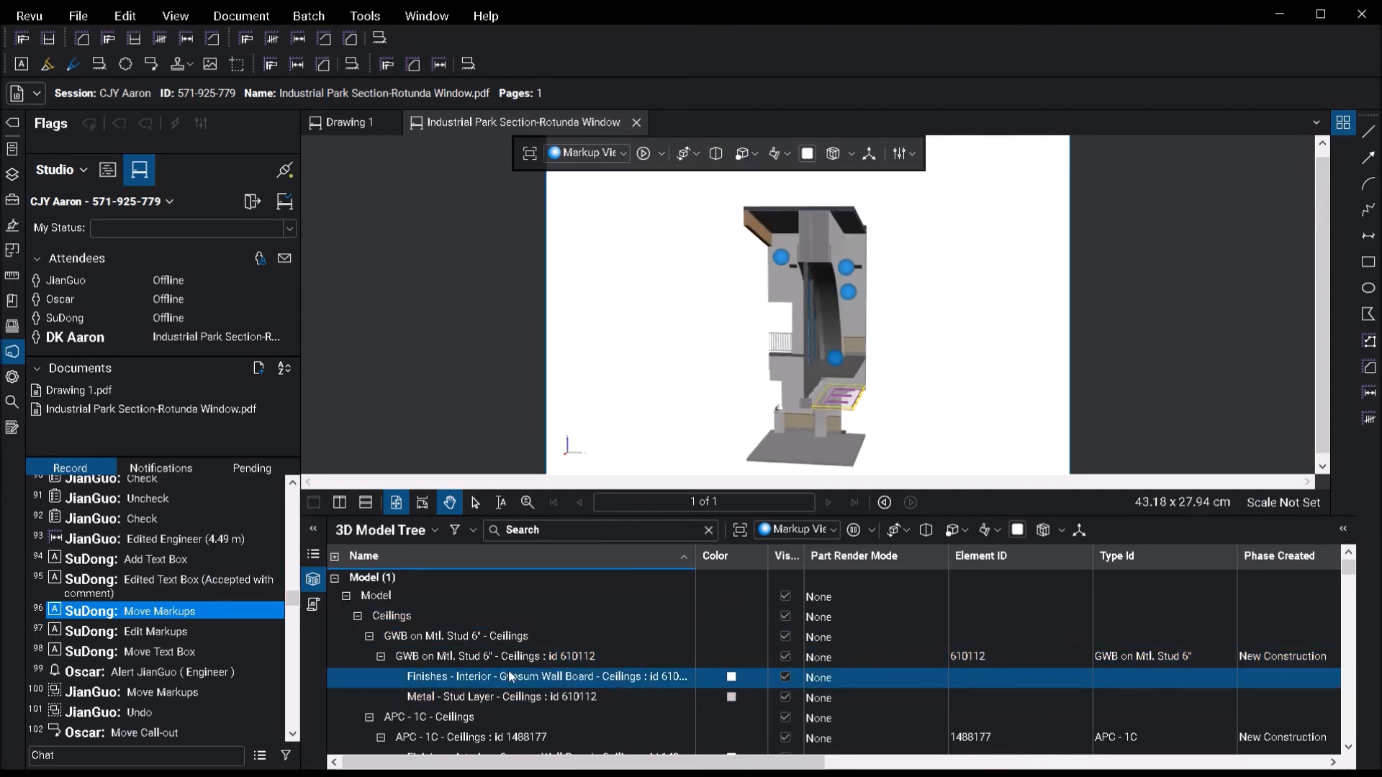
pyautogui.click(508, 697)
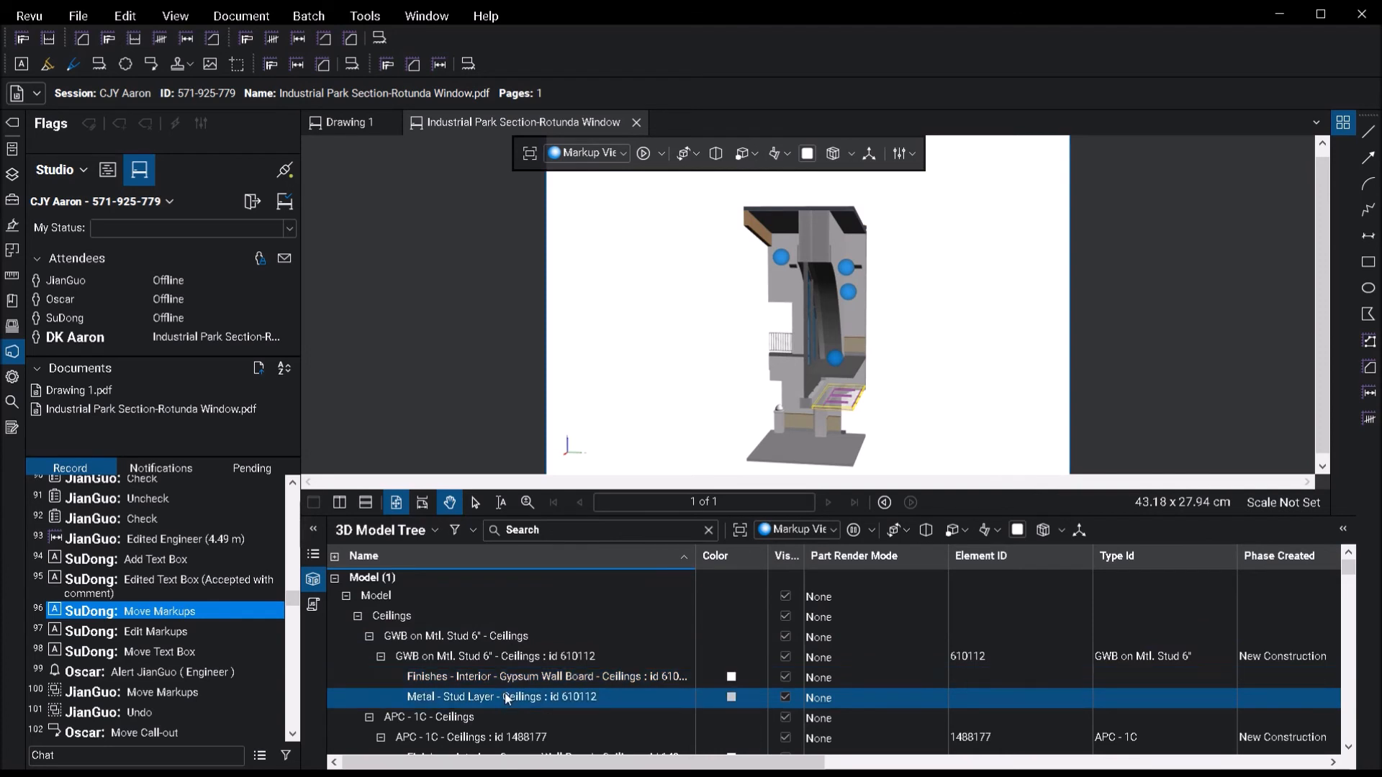
pyautogui.scroll(-10, 516, 655)
pyautogui.click(504, 701)
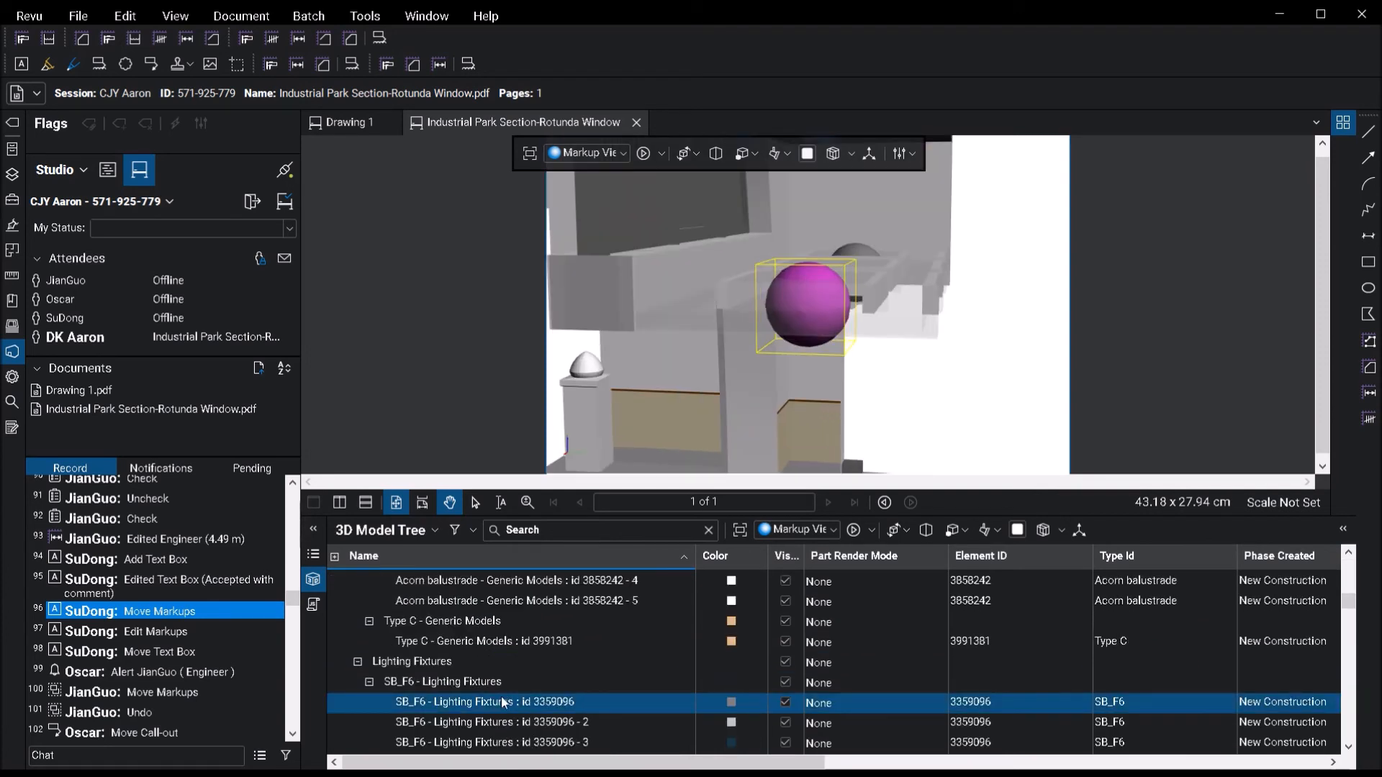
# Step: Return to Drawing 1, examine the Finish Session options for markups, saving and reporting, and cancel without finishing
pyautogui.click(360, 127)
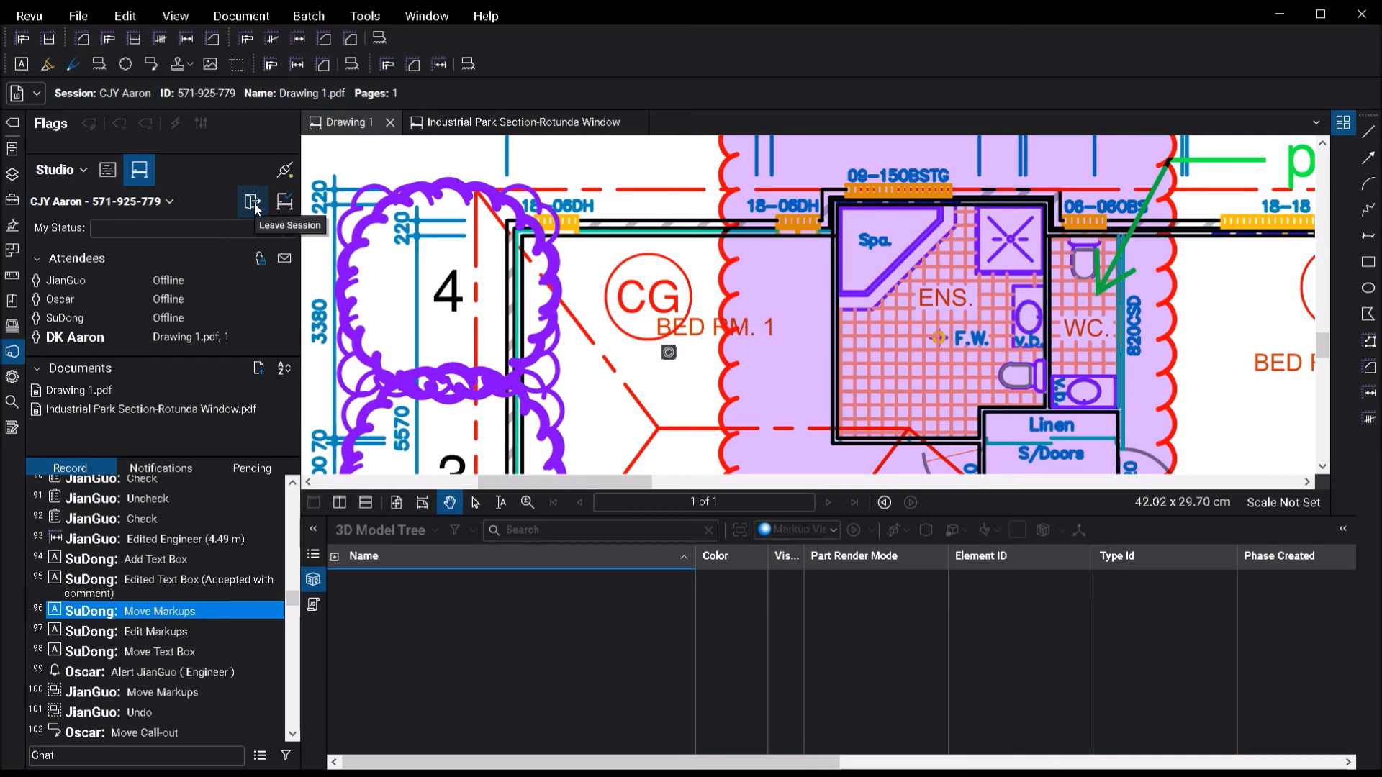
pyautogui.click(294, 205)
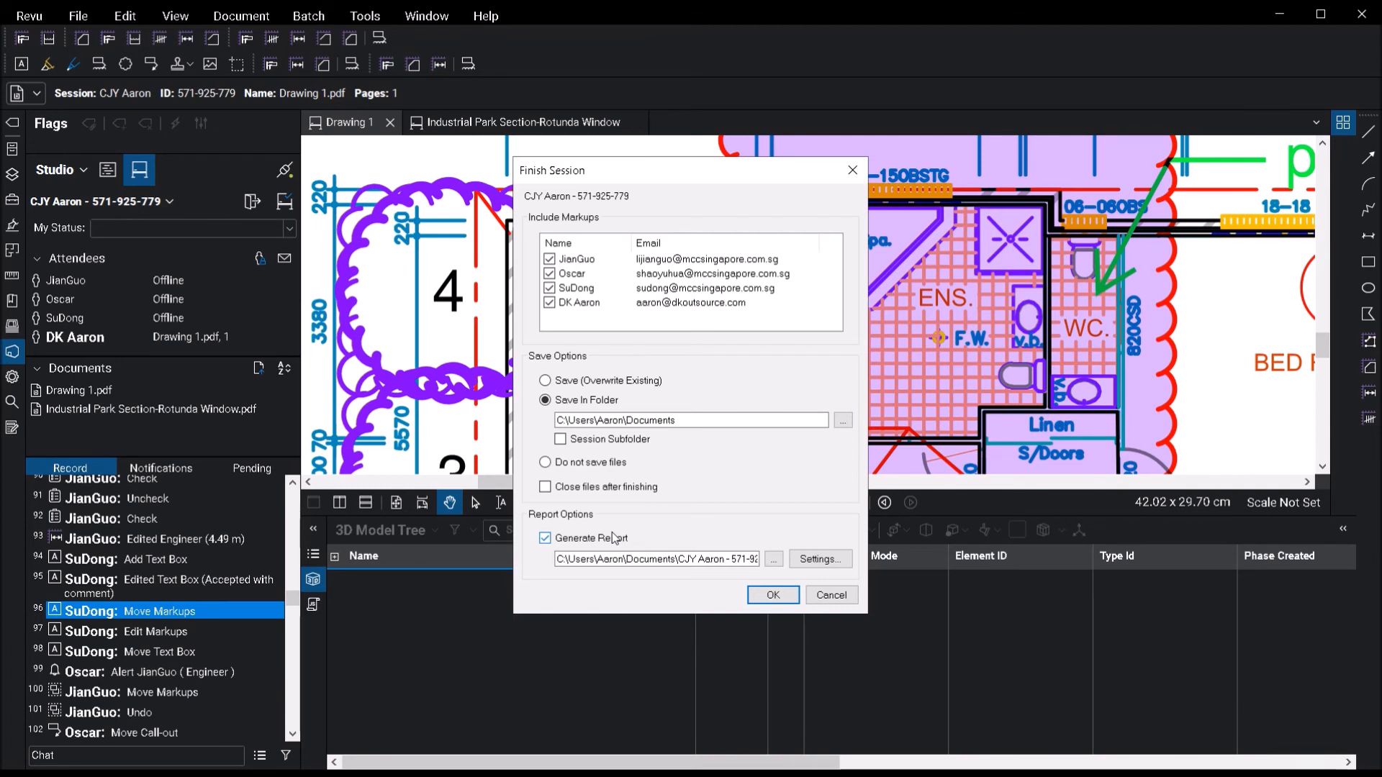
pyautogui.press('Escape')
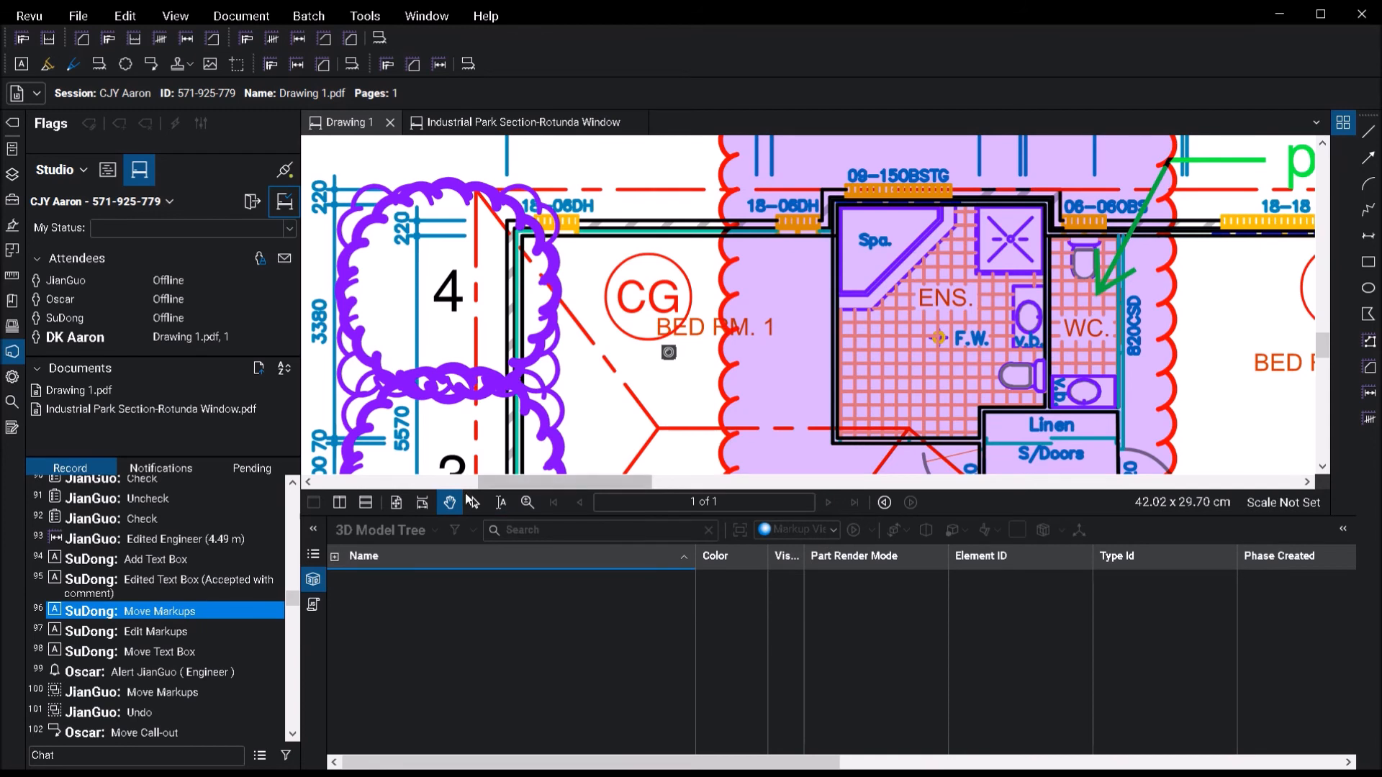
# Step: Generate a report of the Studio session's record
pyautogui.click(260, 755)
pyautogui.click(588, 244)
pyautogui.click(790, 578)
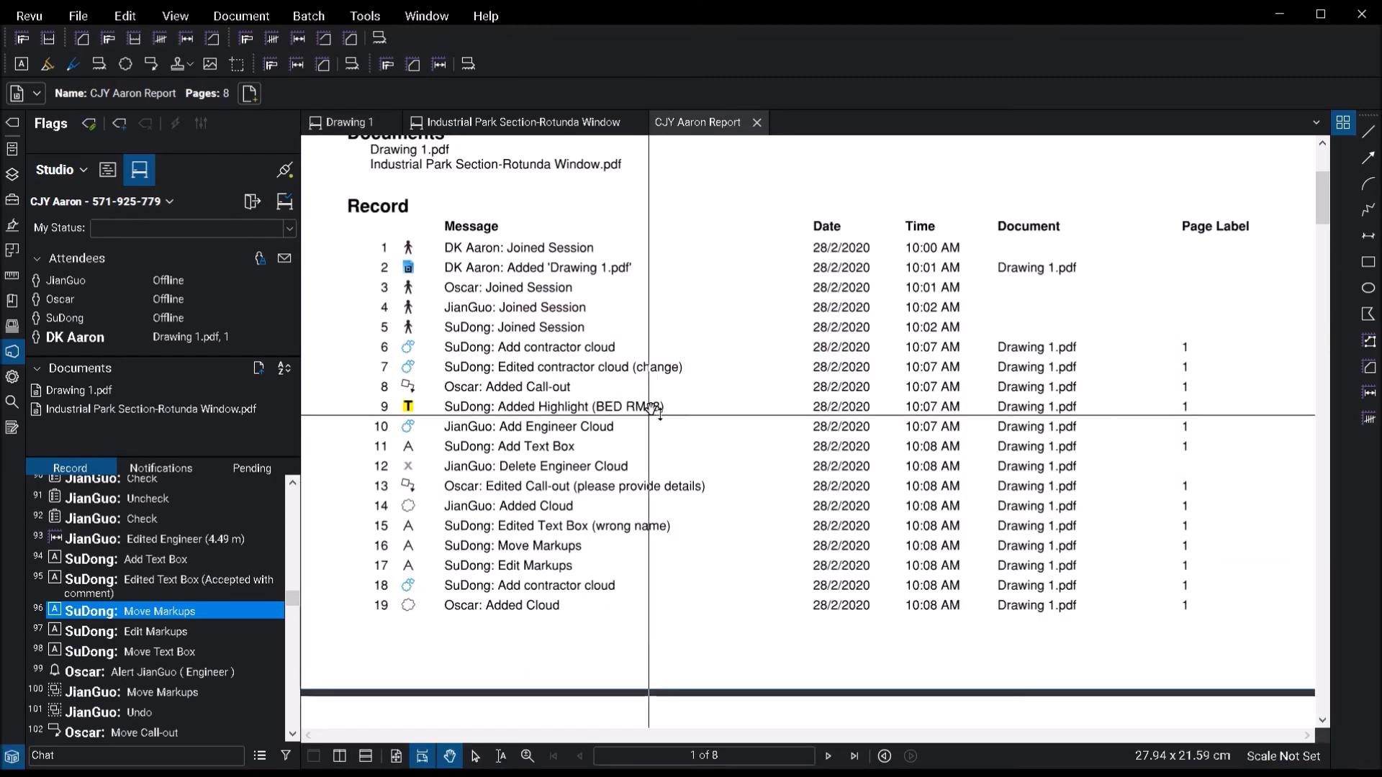
# Step: Examine the attendees, documents and record entries in the session report, and go back to Drawing 1
pyautogui.scroll(3, 651, 402)
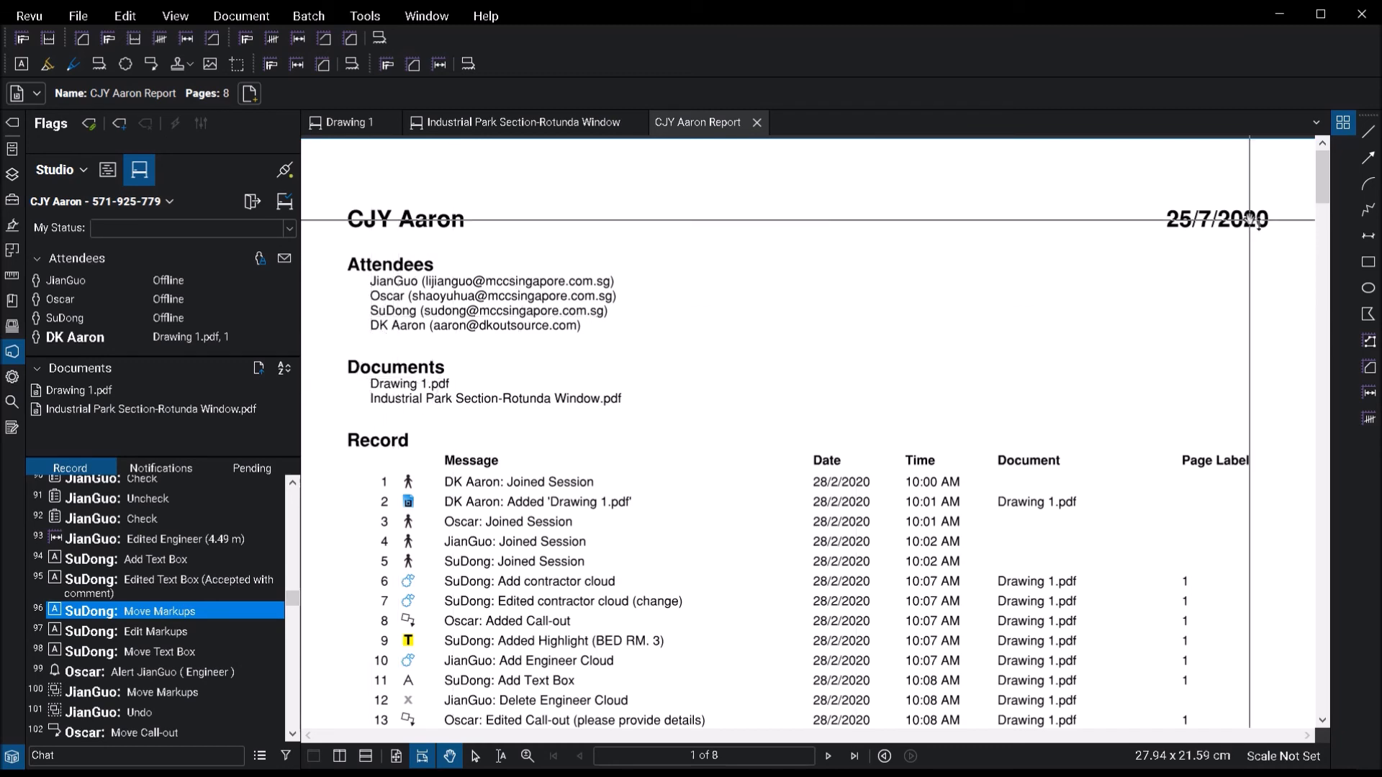
pyautogui.scroll(-3, 829, 447)
pyautogui.scroll(-2, 829, 447)
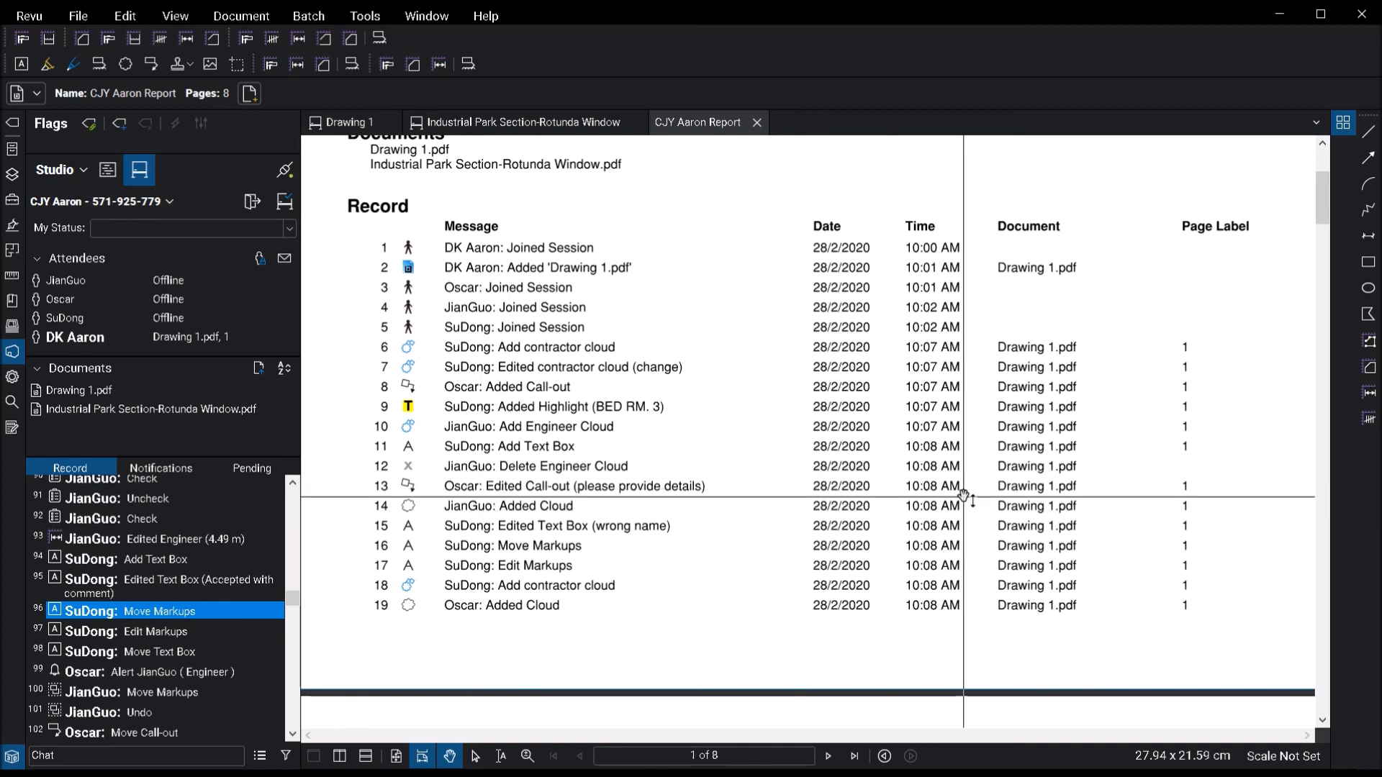
pyautogui.press('ctrl')
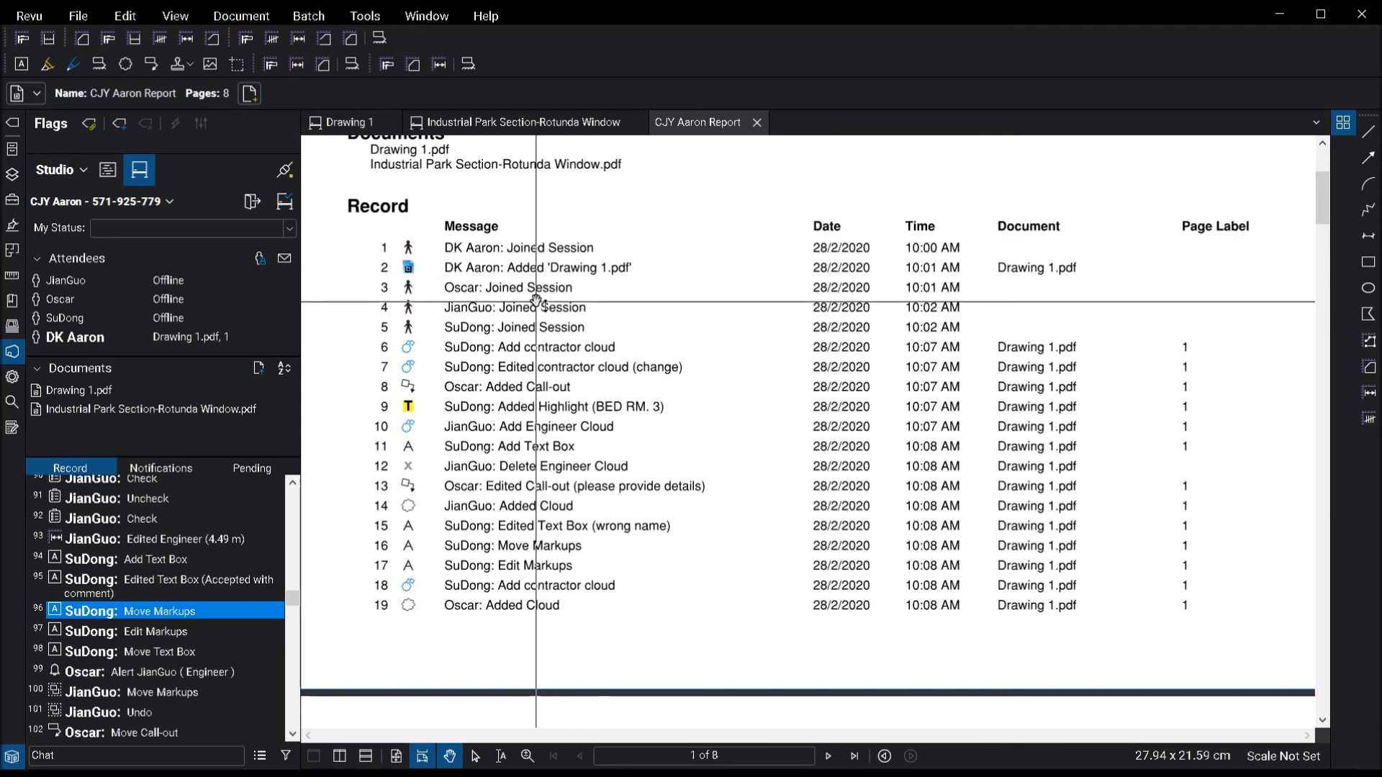
pyautogui.click(659, 416)
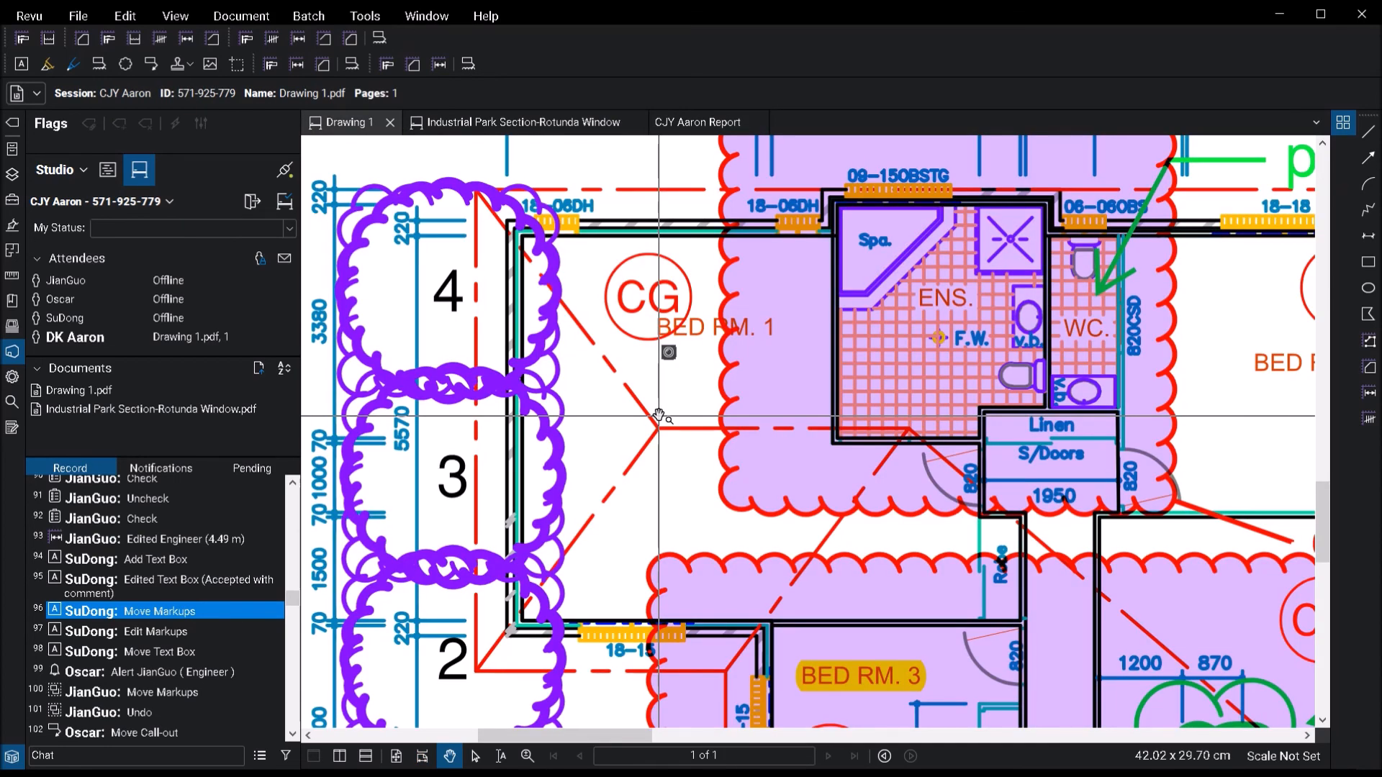